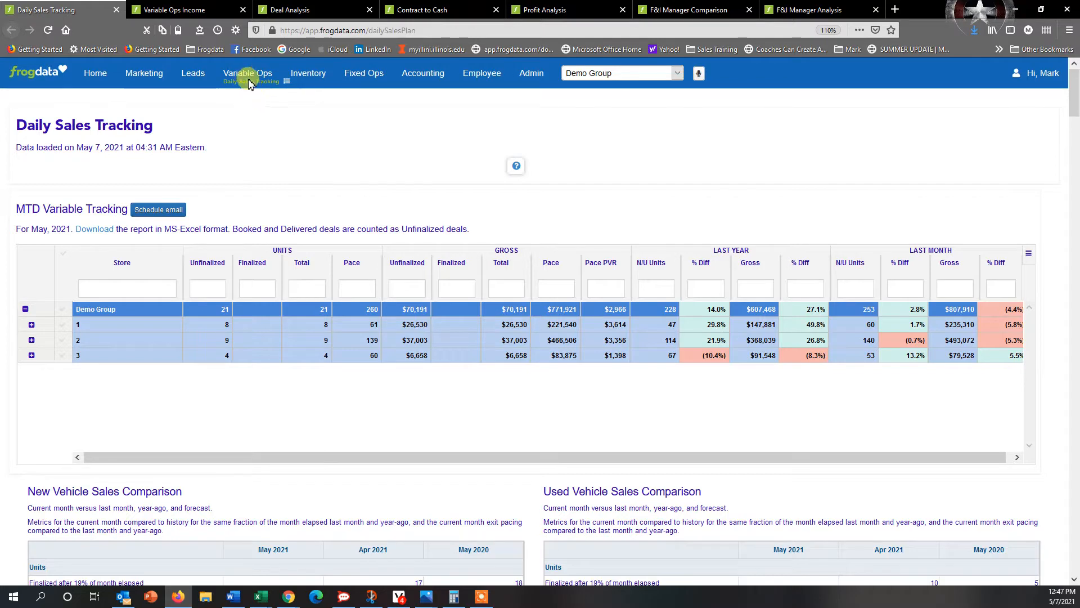
Step: Hide the New Finalized, Used Finalized and Wholesale Finalized series in the Daily Vehicle Sales chart
{"action": "left_click", "coordinate": [253, 73]}
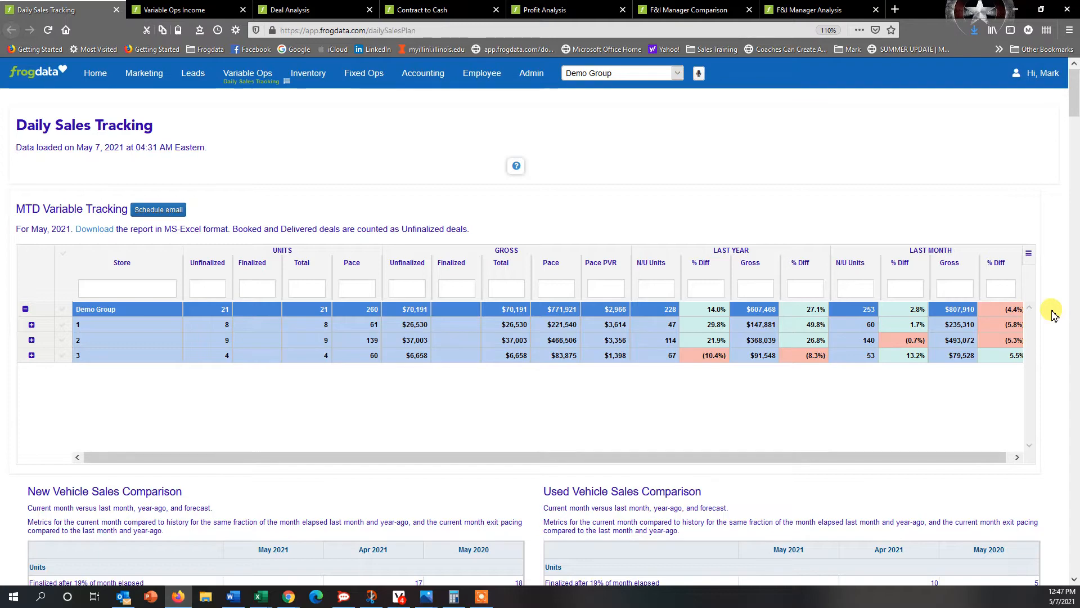
{"action": "scroll", "coordinate": [1054, 314], "scroll_direction": "down", "scroll_amount": 2}
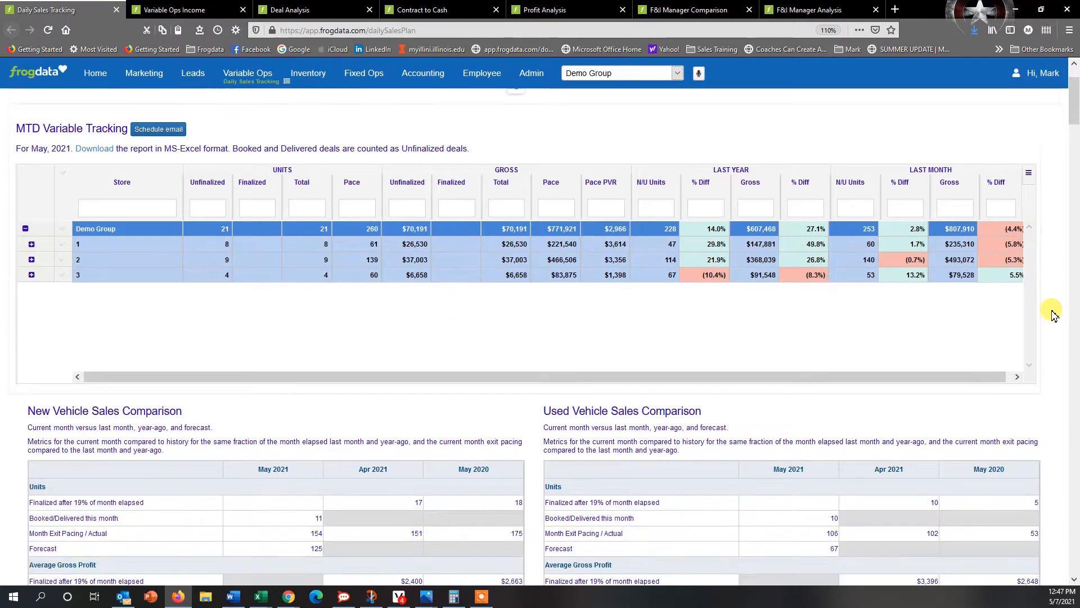
{"action": "scroll", "coordinate": [1054, 314], "scroll_direction": "down", "scroll_amount": 5}
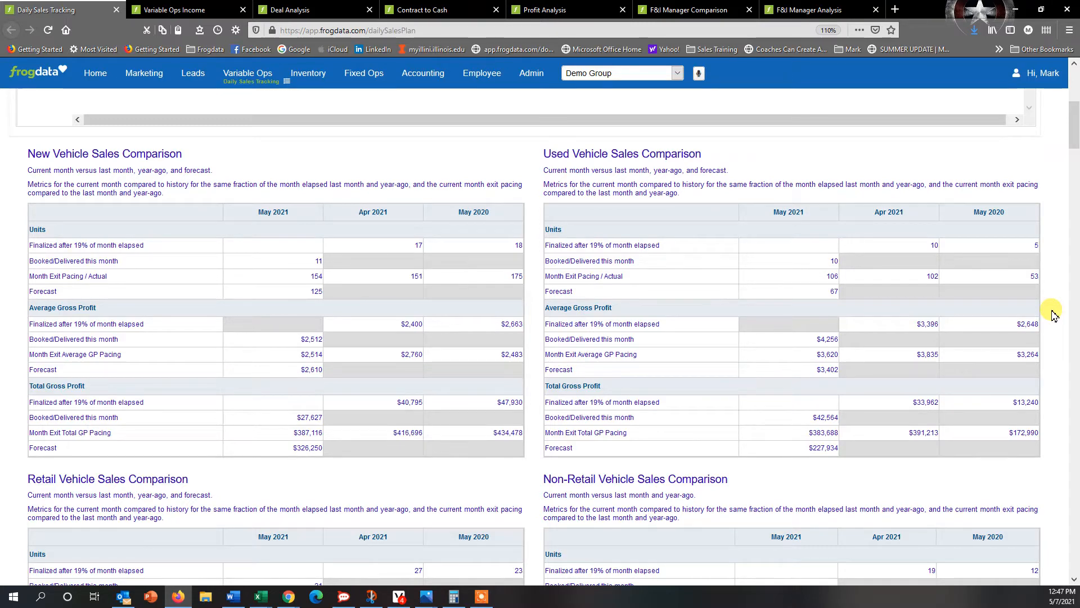
{"action": "scroll", "coordinate": [1054, 315], "scroll_direction": "down", "scroll_amount": 10}
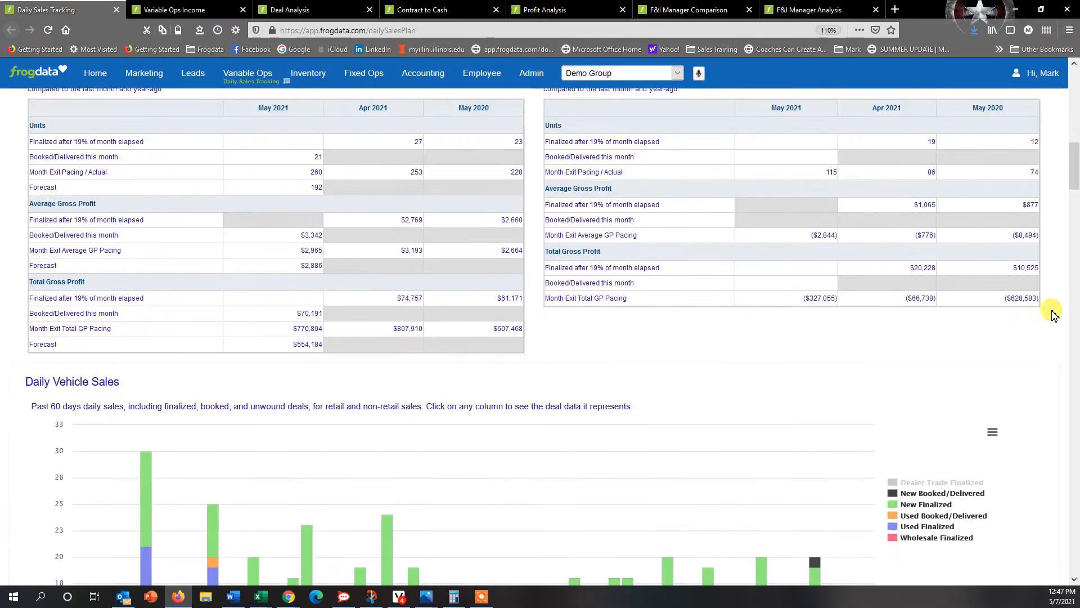
{"action": "scroll", "coordinate": [1054, 315], "scroll_direction": "down", "scroll_amount": 3}
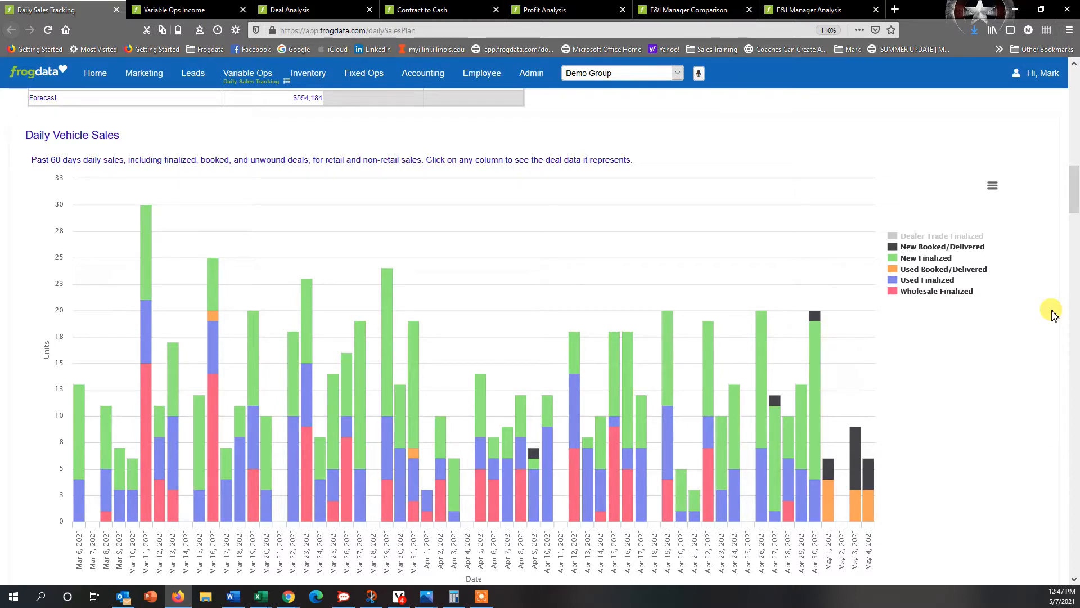
{"action": "left_click", "coordinate": [928, 258]}
{"action": "left_click", "coordinate": [931, 281]}
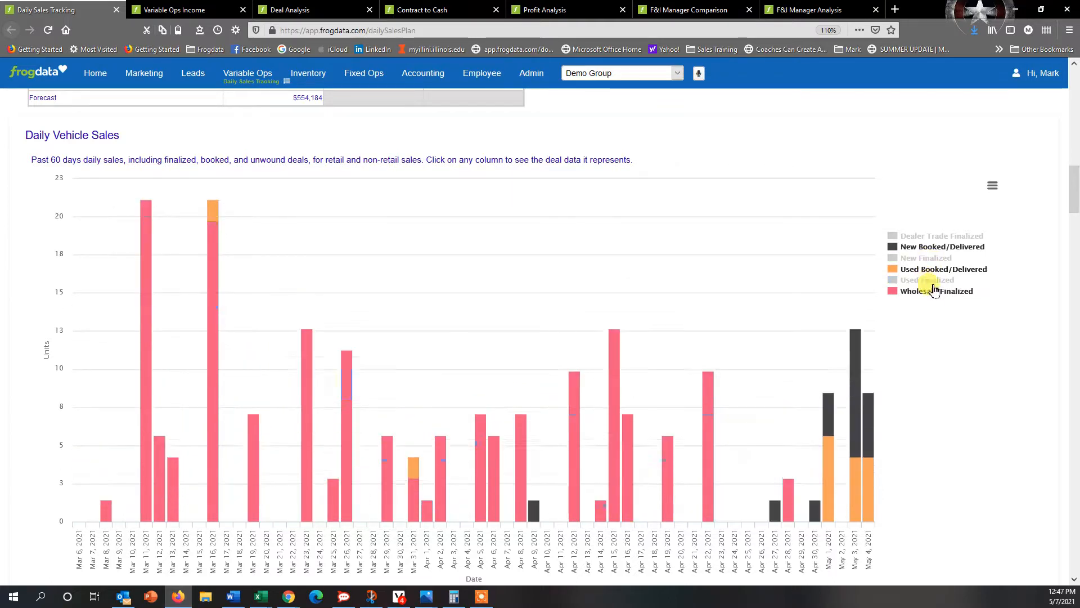
{"action": "left_click", "coordinate": [935, 292]}
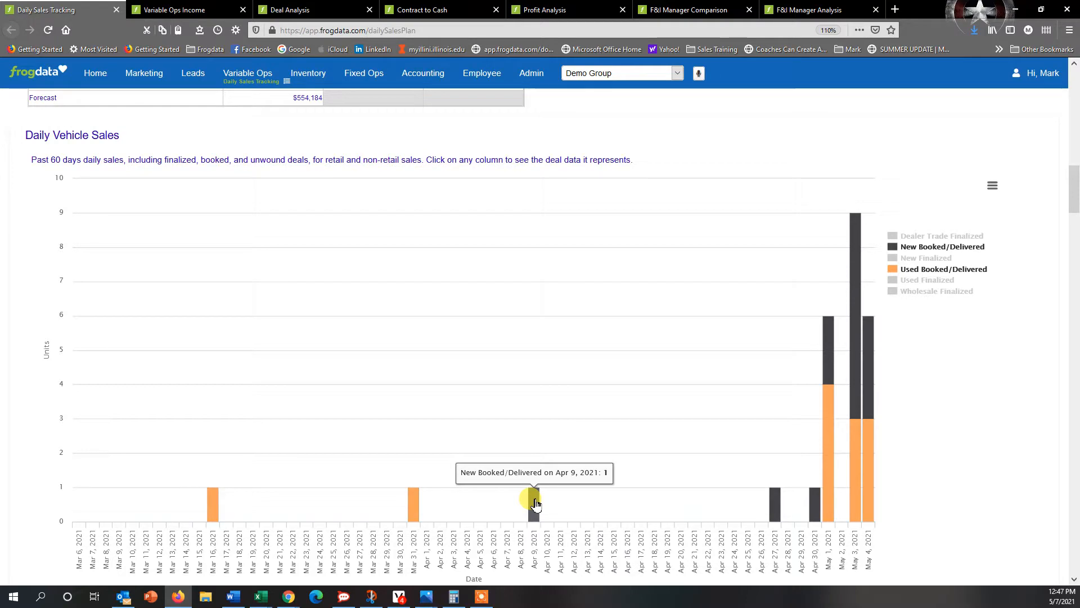
Step: Filter the Daily Sales Log of retail deals by deal status "boo" and F&I manager "K"
{"action": "scroll", "coordinate": [1041, 416], "scroll_direction": "down", "scroll_amount": 5}
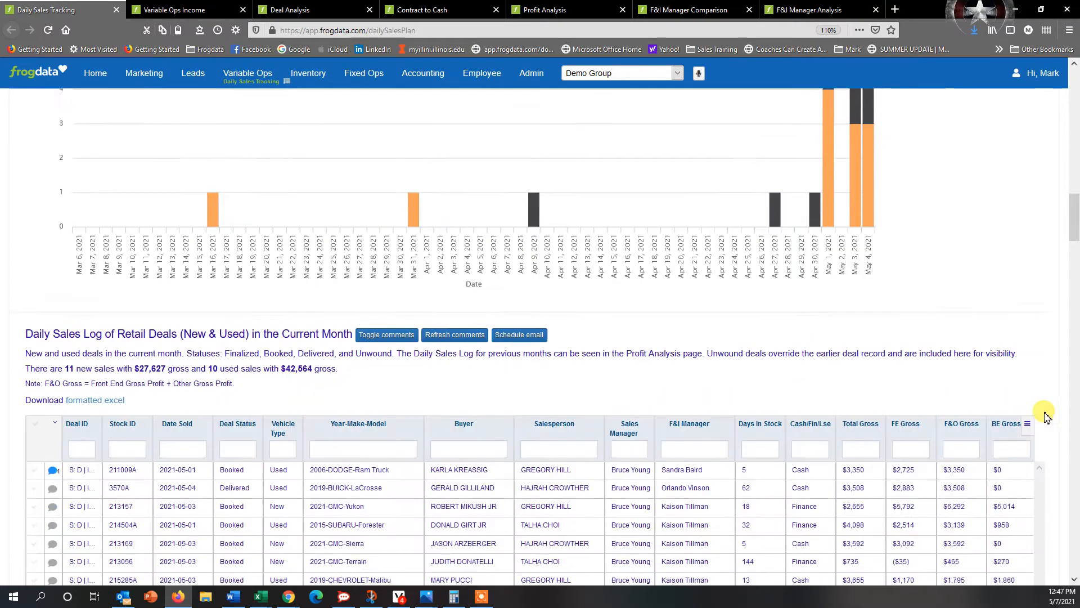
{"action": "scroll", "coordinate": [1044, 417], "scroll_direction": "down", "scroll_amount": 3}
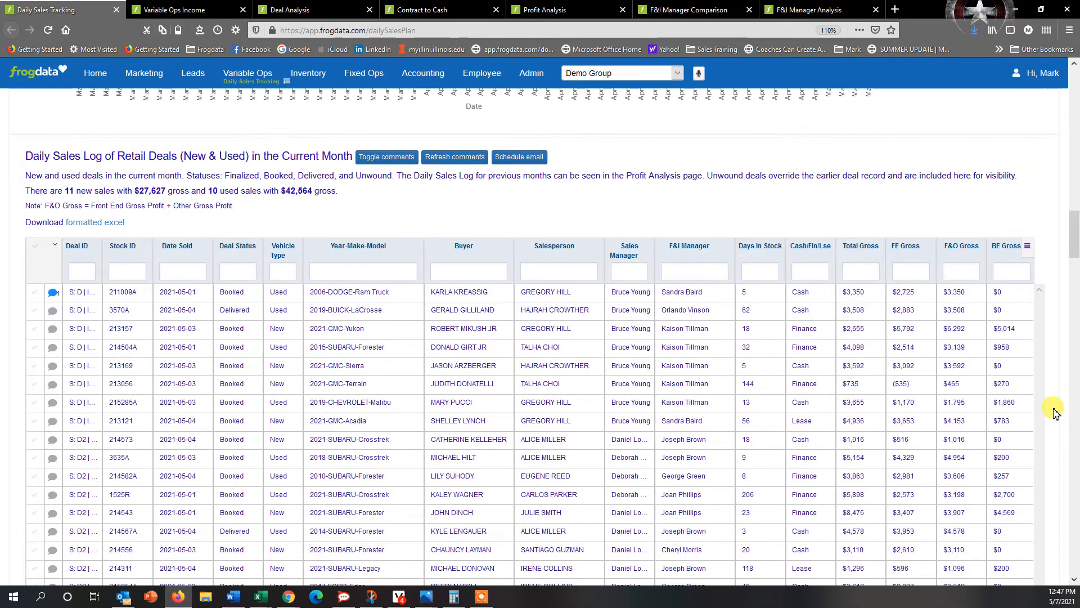
{"action": "scroll", "coordinate": [1055, 413], "scroll_direction": "down", "scroll_amount": 1}
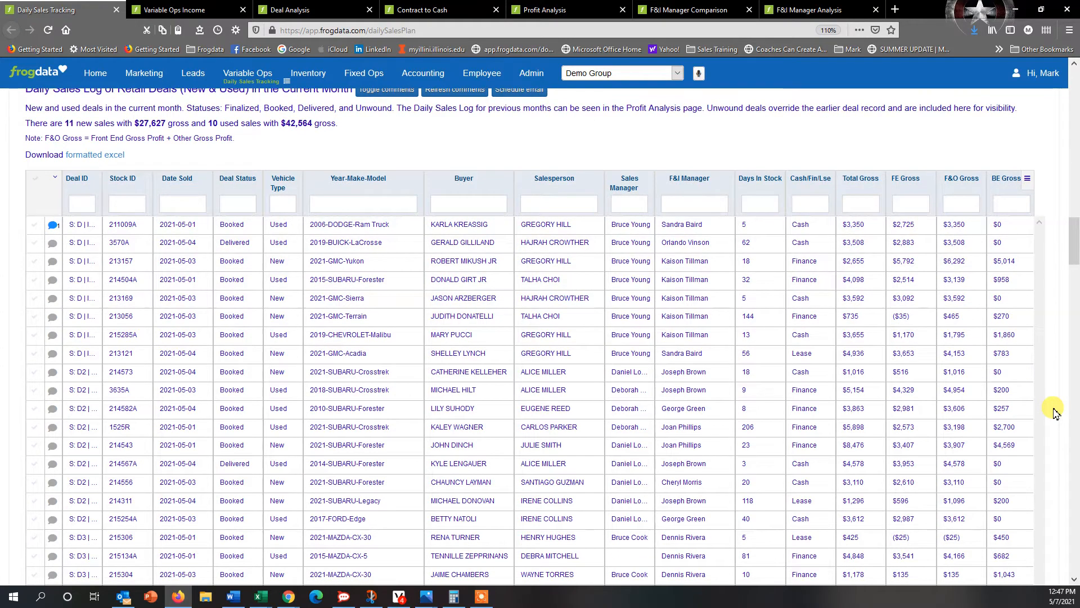
{"action": "scroll", "coordinate": [985, 140], "scroll_direction": "up", "scroll_amount": 2}
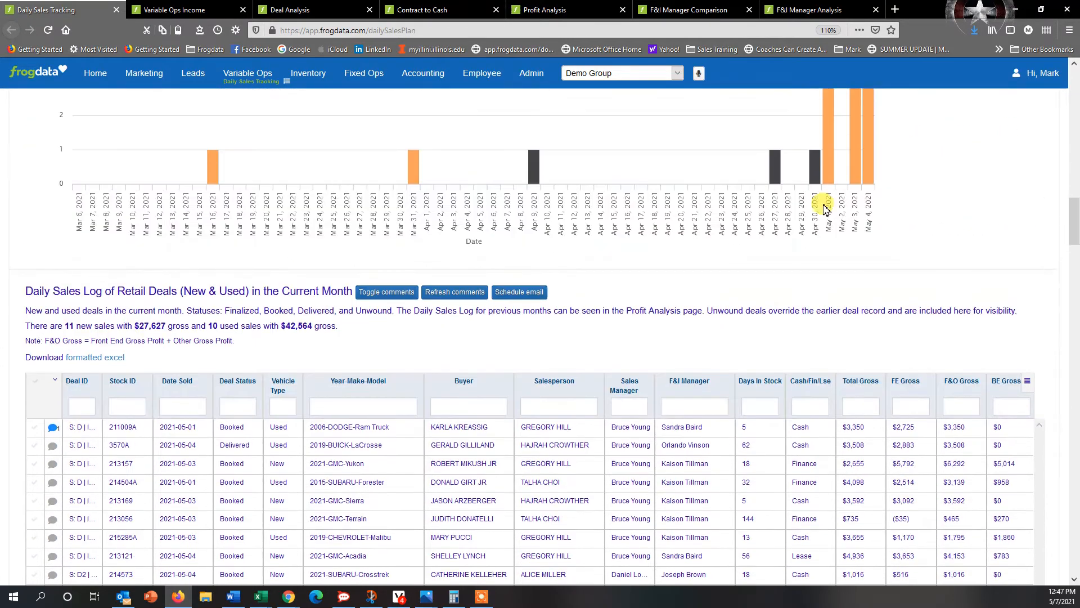
{"action": "scroll", "coordinate": [1044, 255], "scroll_direction": "up", "scroll_amount": 1}
{"action": "scroll", "coordinate": [1044, 255], "scroll_direction": "down", "scroll_amount": 2}
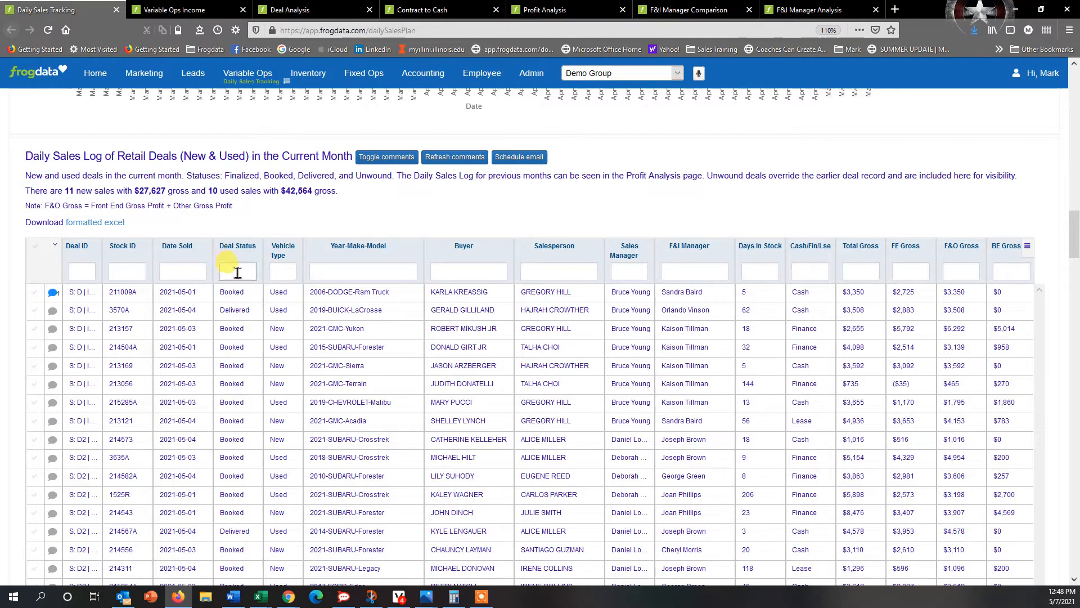
{"action": "type", "text": "oo"}
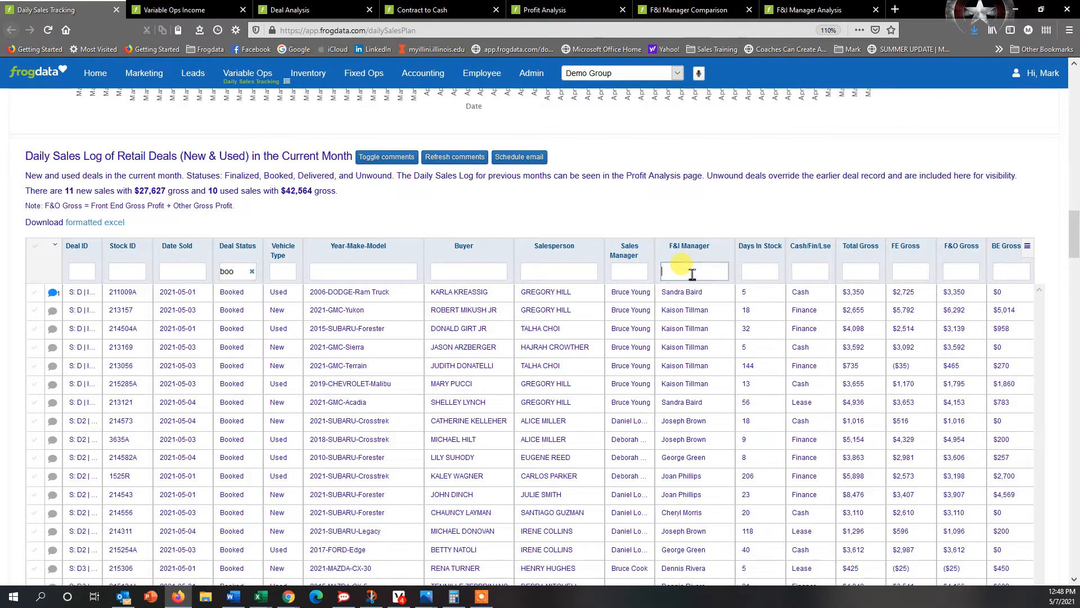
{"action": "type", "text": "K"}
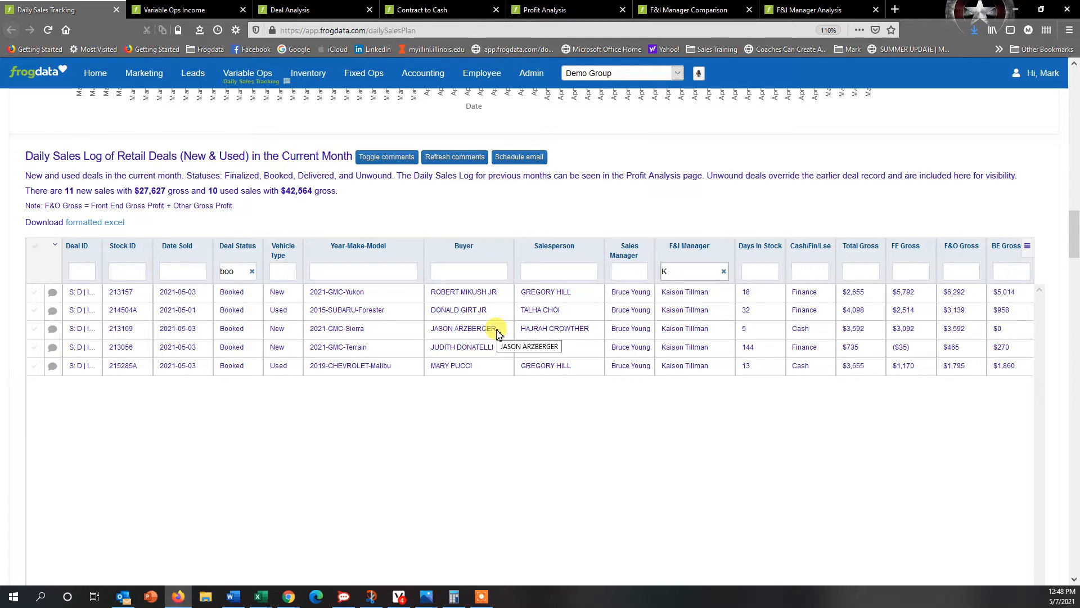
Step: Save the comment "owes us title to trade" on the booked 2021 GMC Yukon deal and show comments inline in the sales log
{"action": "left_click", "coordinate": [52, 294]}
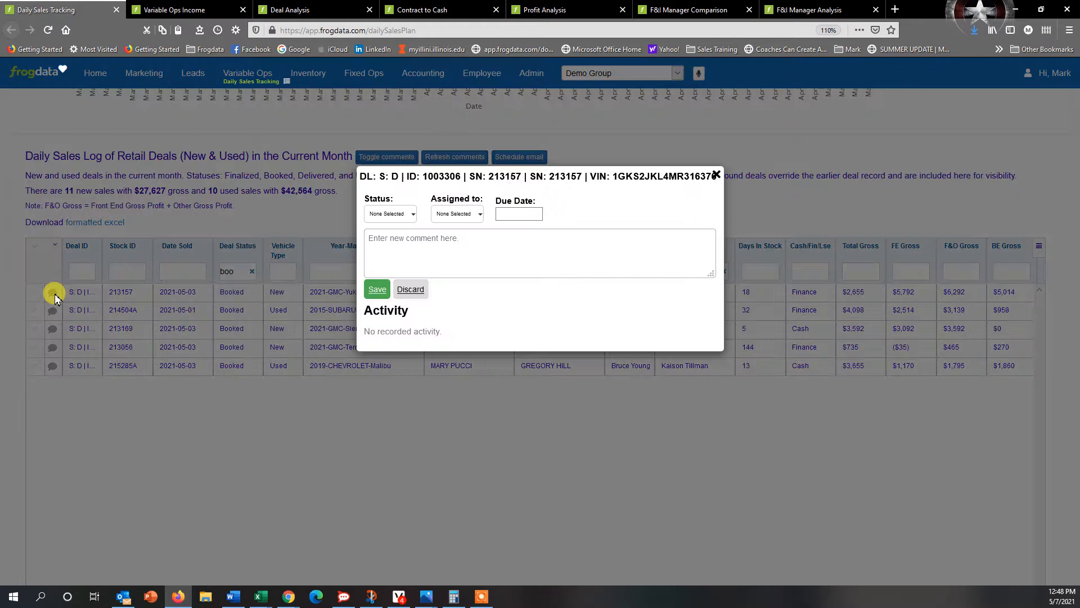
{"action": "left_click", "coordinate": [403, 241]}
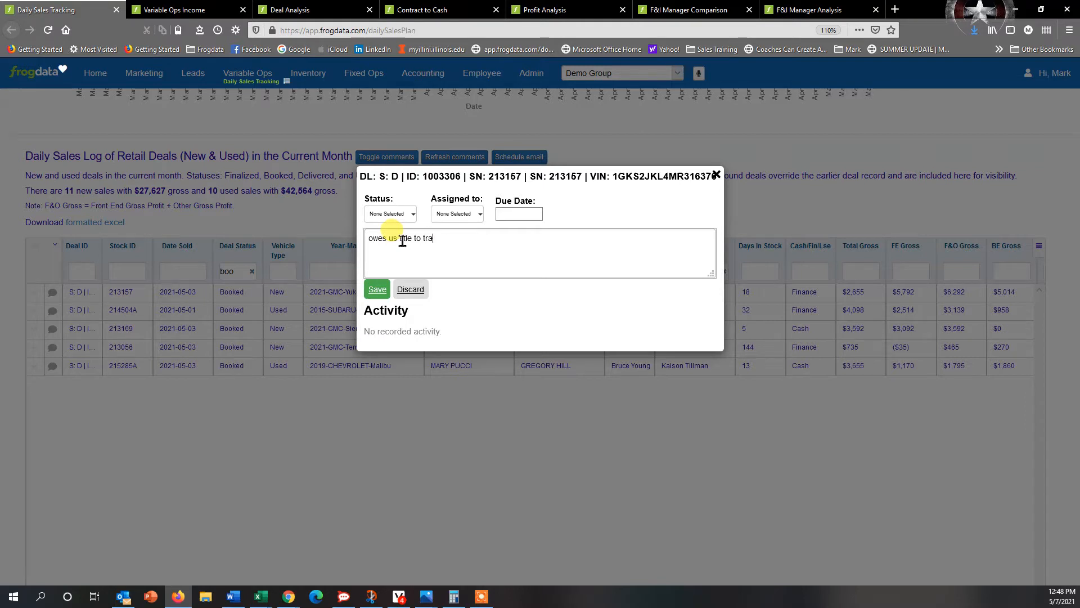
{"action": "left_click", "coordinate": [377, 290]}
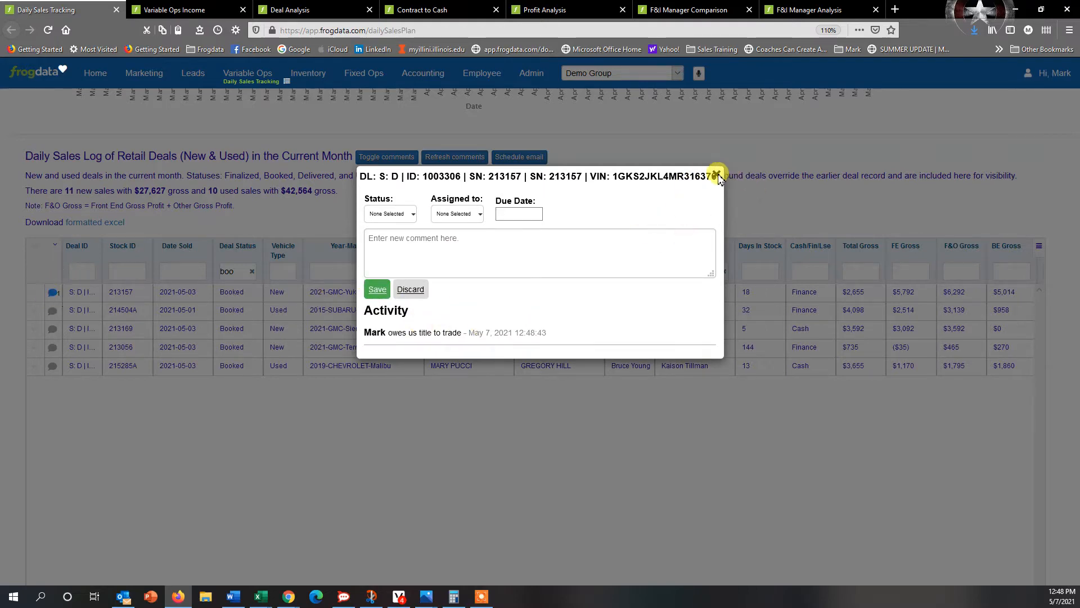
{"action": "left_click", "coordinate": [717, 175]}
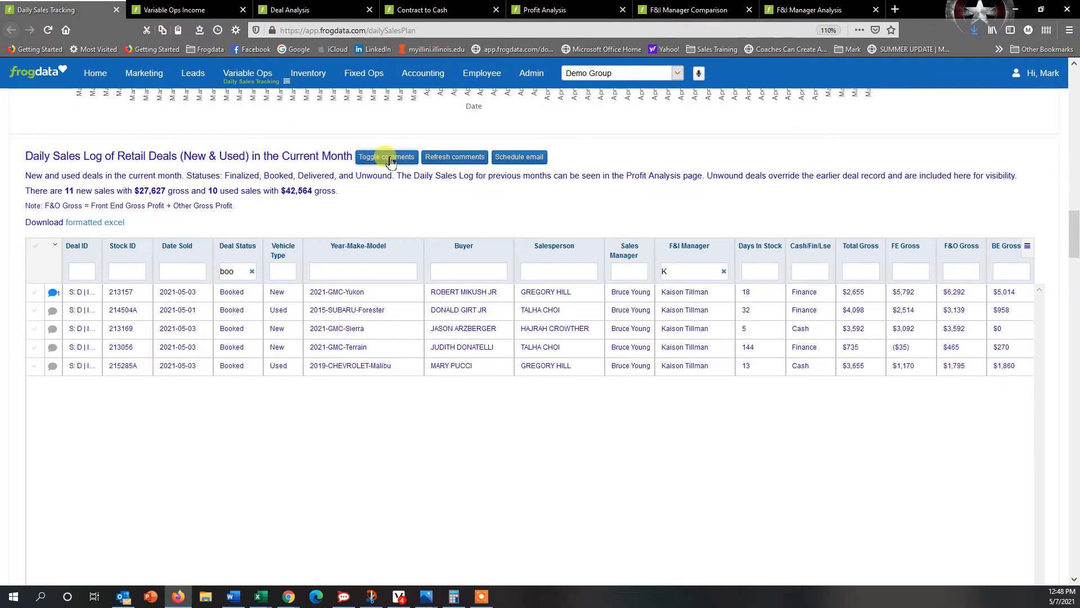
{"action": "left_click", "coordinate": [388, 158]}
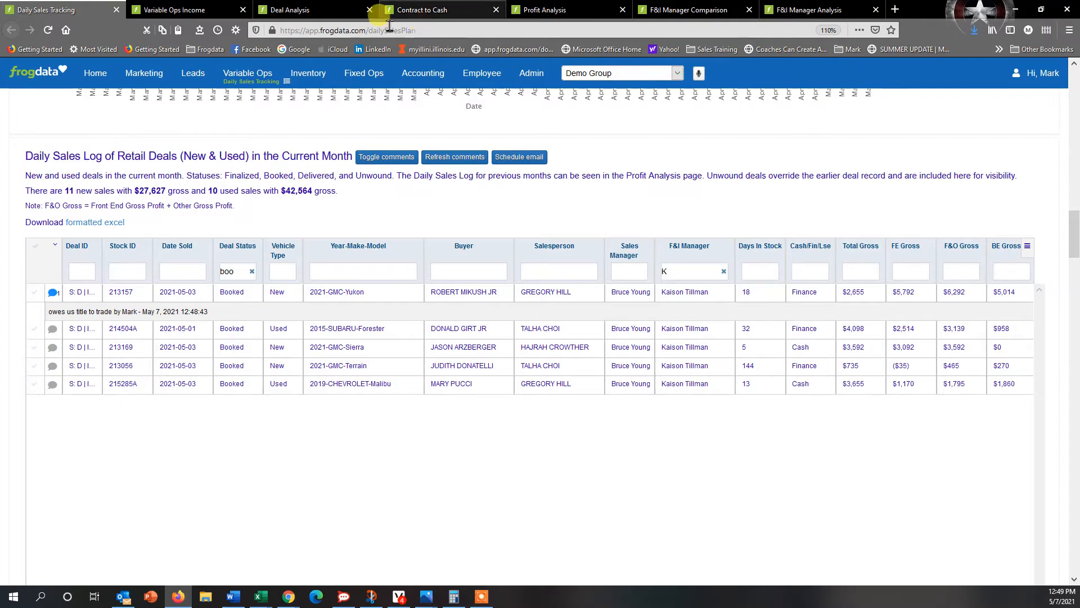
Step: On the Contract to Cash page, refresh the comments for deals that have not been finalized and show them inline
{"action": "left_click", "coordinate": [276, 72]}
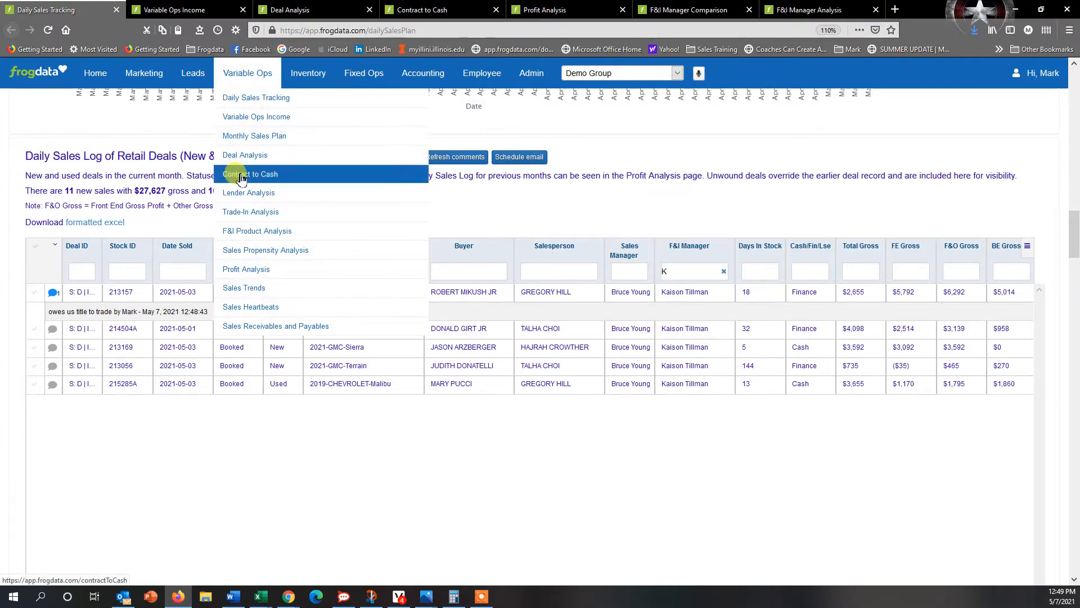
{"action": "left_click", "coordinate": [440, 13]}
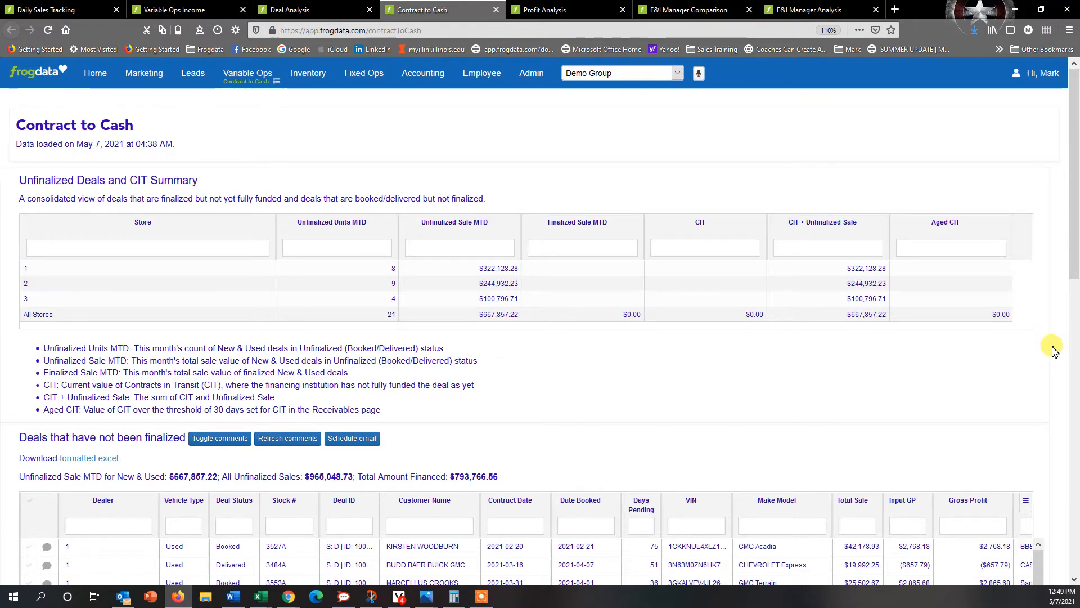
{"action": "scroll", "coordinate": [1054, 351], "scroll_direction": "down", "scroll_amount": 5}
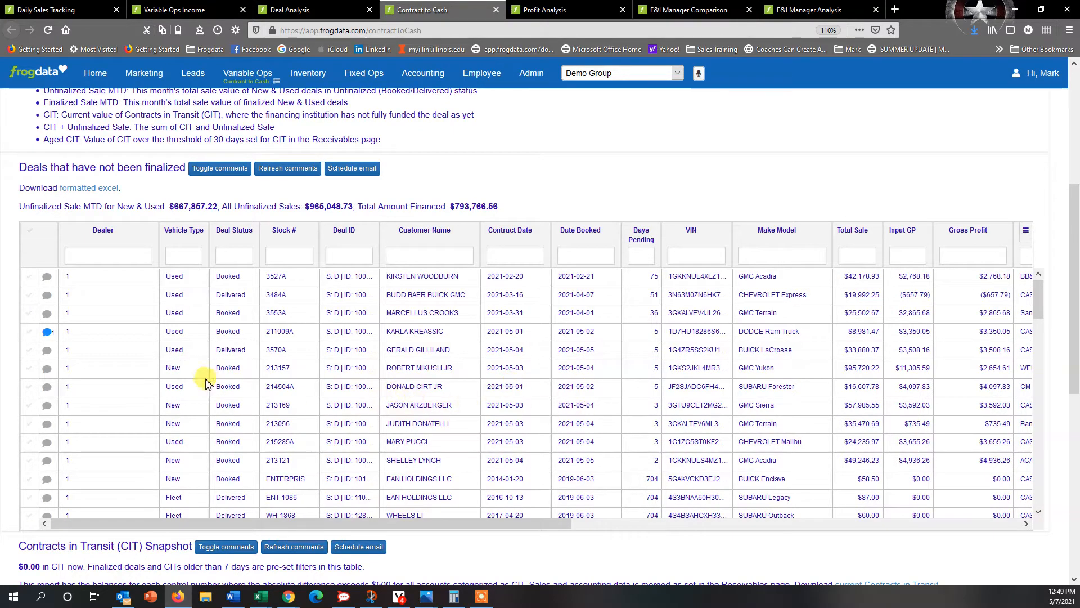
{"action": "left_click", "coordinate": [287, 168]}
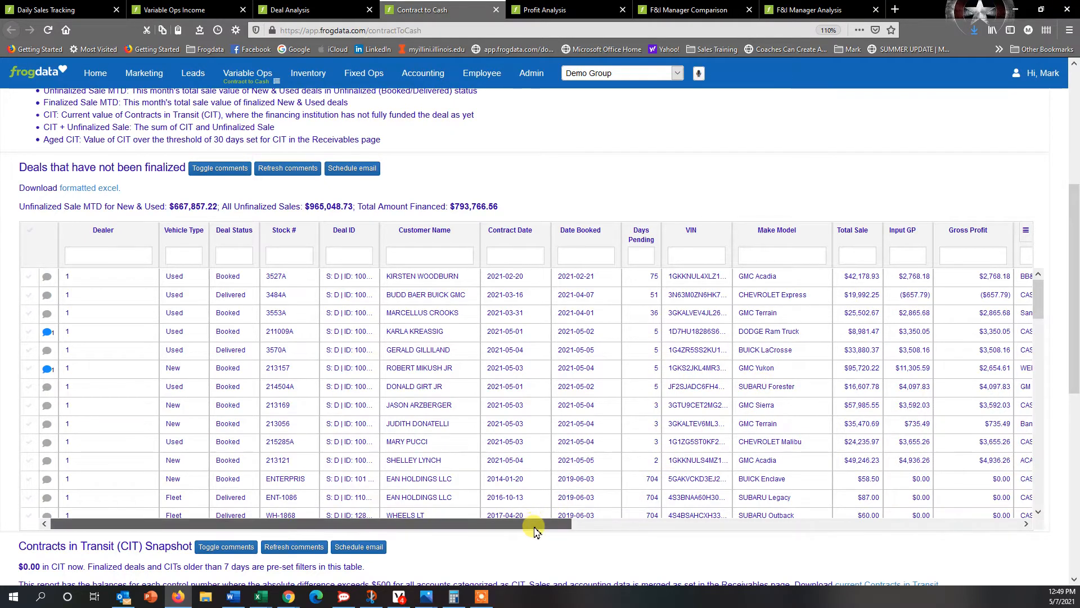
{"action": "left_click_drag", "start_coordinate": [533, 518], "coordinate": [512, 538]}
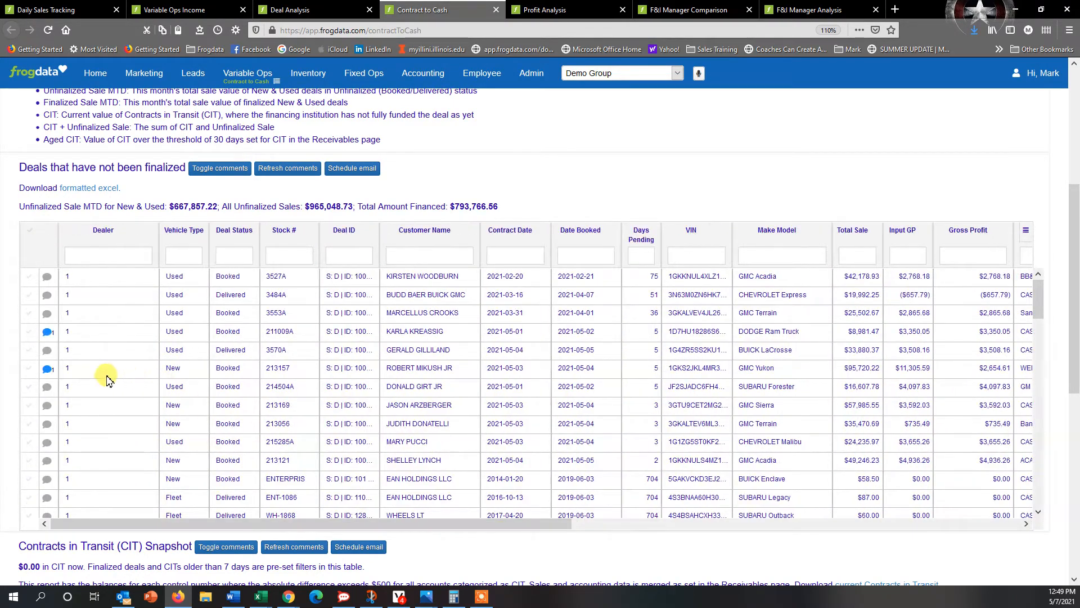
{"action": "left_click", "coordinate": [220, 169]}
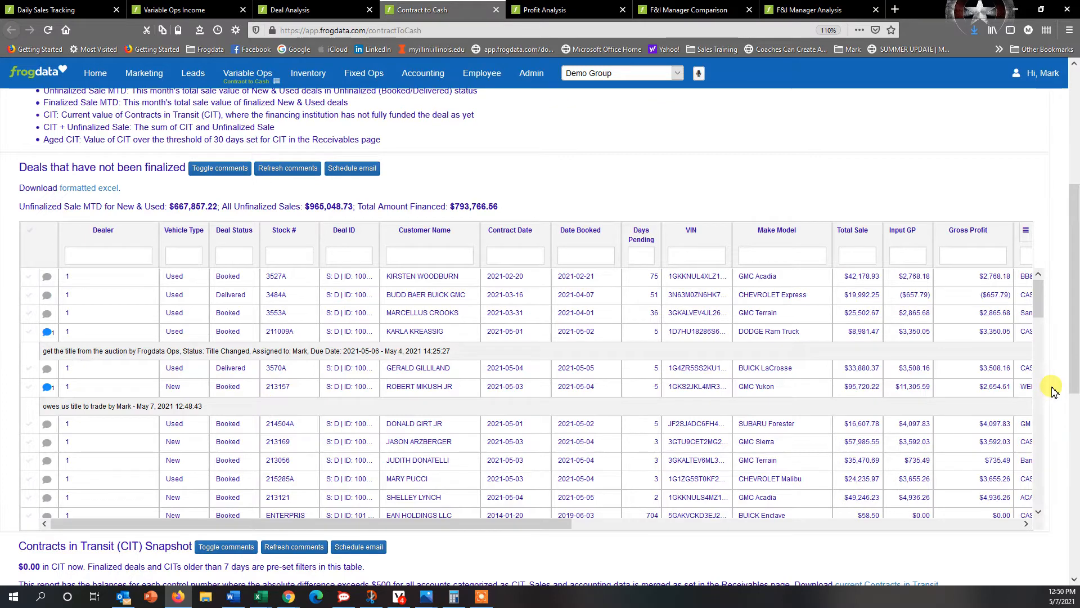
Step: Clear the preset Days Pending minimum filter in the Contracts in Transit (CIT) Snapshot
{"action": "scroll", "coordinate": [1054, 392], "scroll_direction": "down", "scroll_amount": 1}
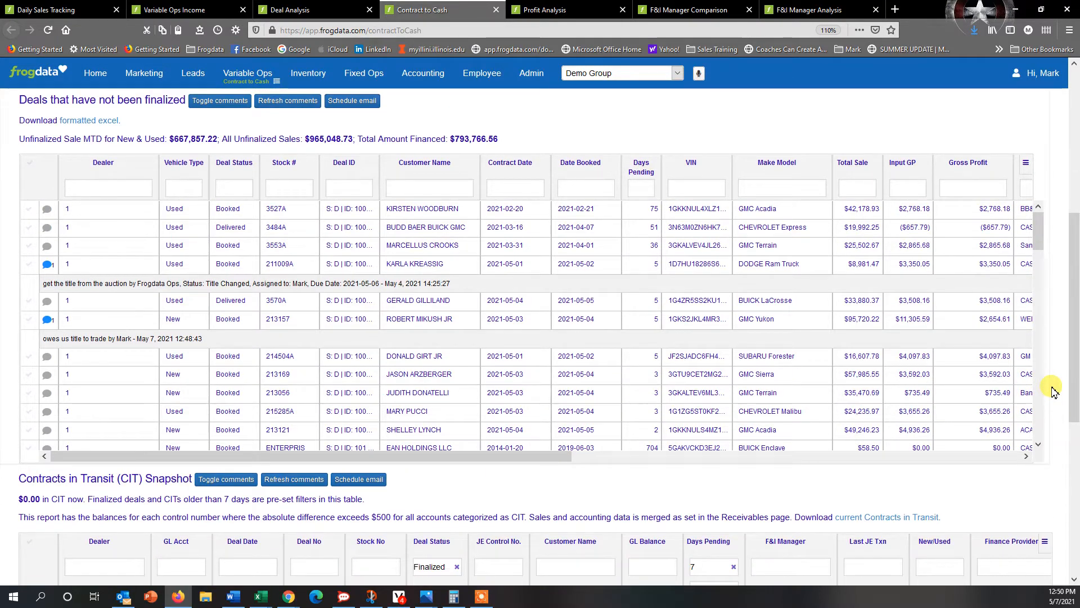
{"action": "scroll", "coordinate": [1054, 391], "scroll_direction": "down", "scroll_amount": 2}
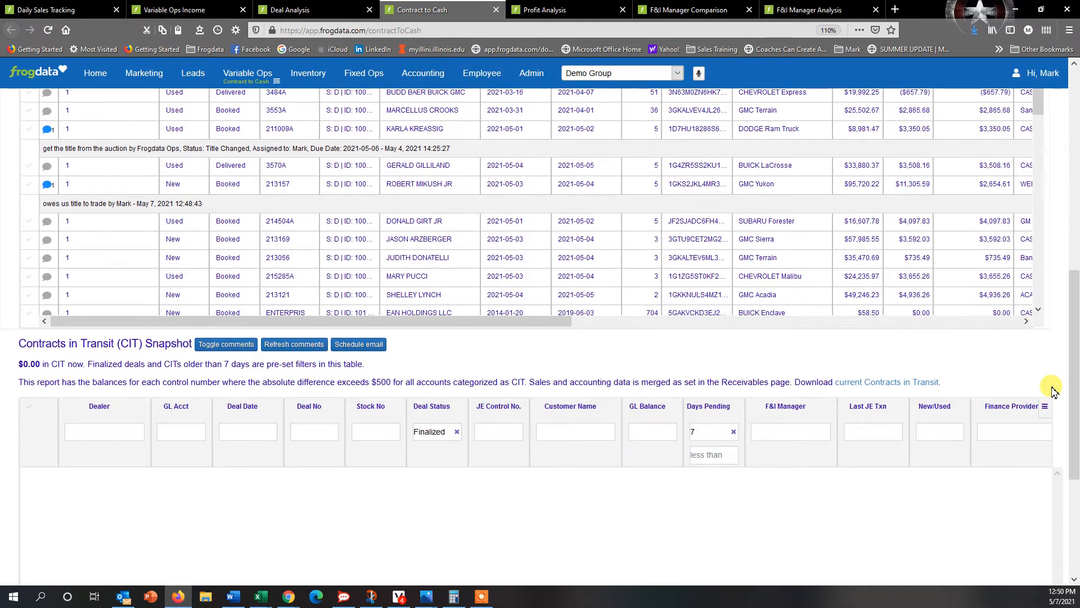
{"action": "scroll", "coordinate": [1054, 391], "scroll_direction": "down", "scroll_amount": 1}
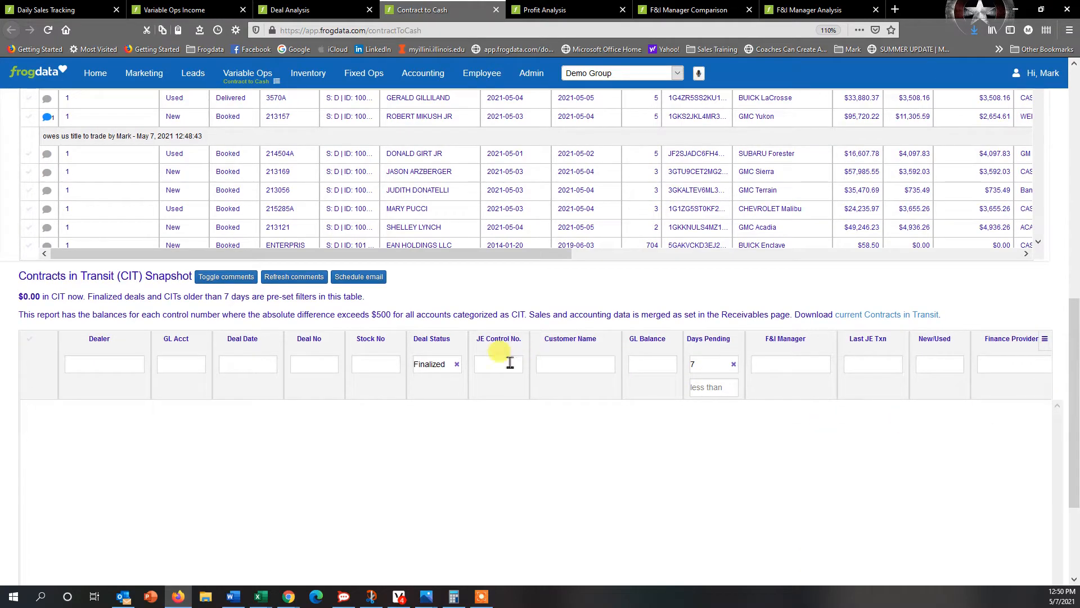
{"action": "left_click", "coordinate": [733, 365]}
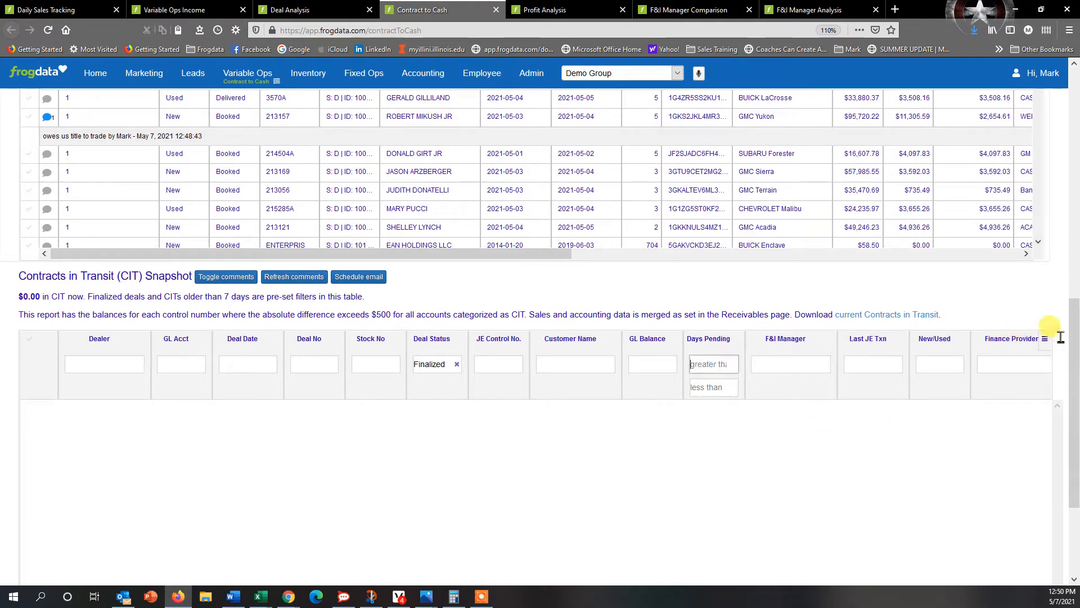
Step: Review the unfinalized deals table and the Contracts in Transit (CIT) Snapshot on the Contract to Cash page
{"action": "scroll", "coordinate": [1059, 337], "scroll_direction": "down", "scroll_amount": 2}
{"action": "scroll", "coordinate": [1059, 340], "scroll_direction": "up", "scroll_amount": 3}
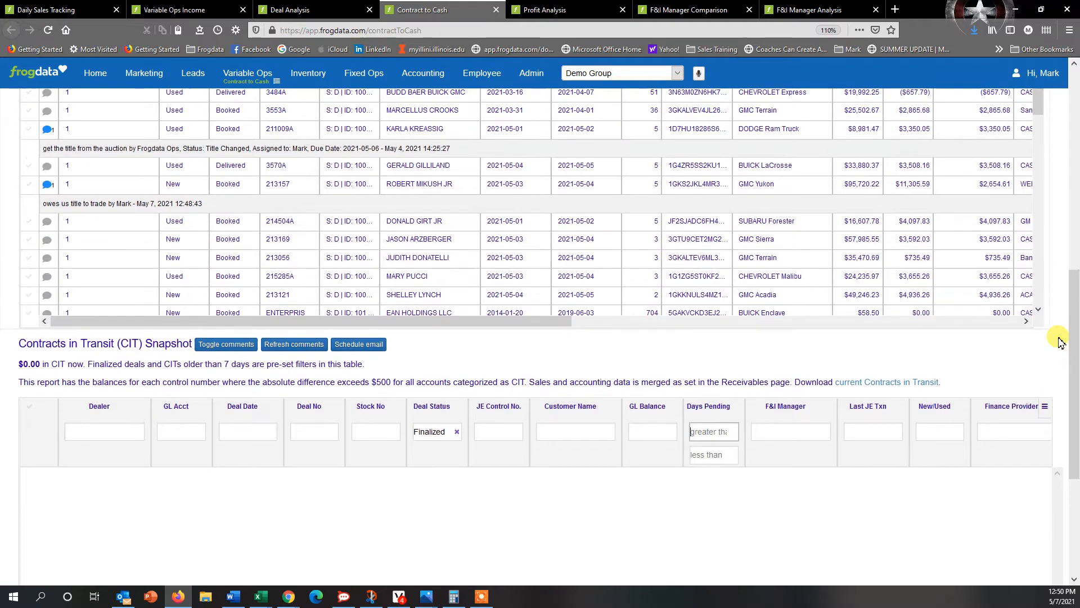
{"action": "scroll", "coordinate": [1059, 342], "scroll_direction": "up", "scroll_amount": 3}
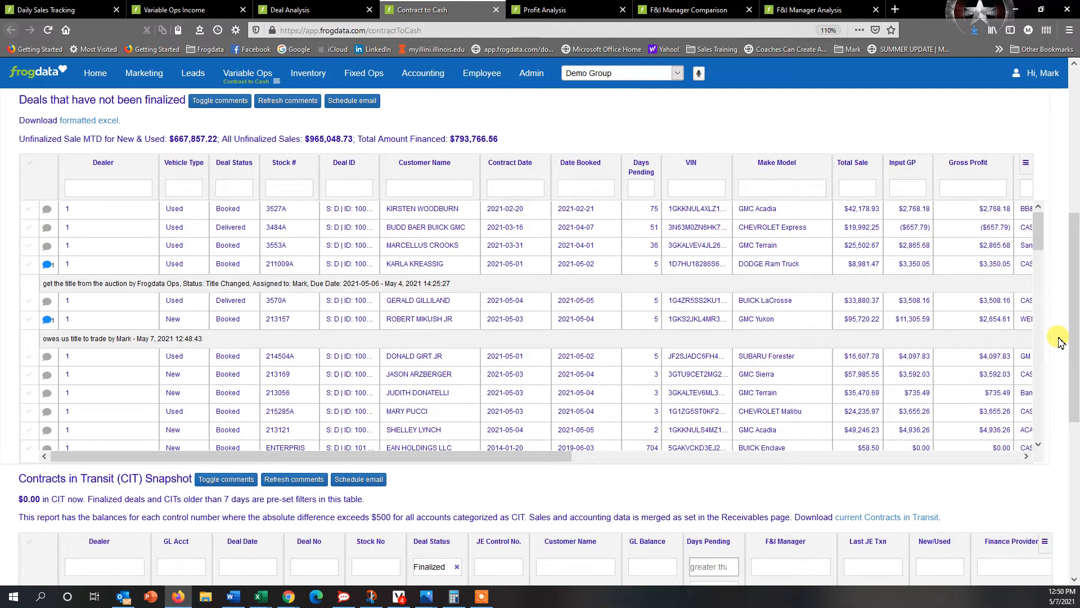
{"action": "scroll", "coordinate": [1059, 342], "scroll_direction": "down", "scroll_amount": 5}
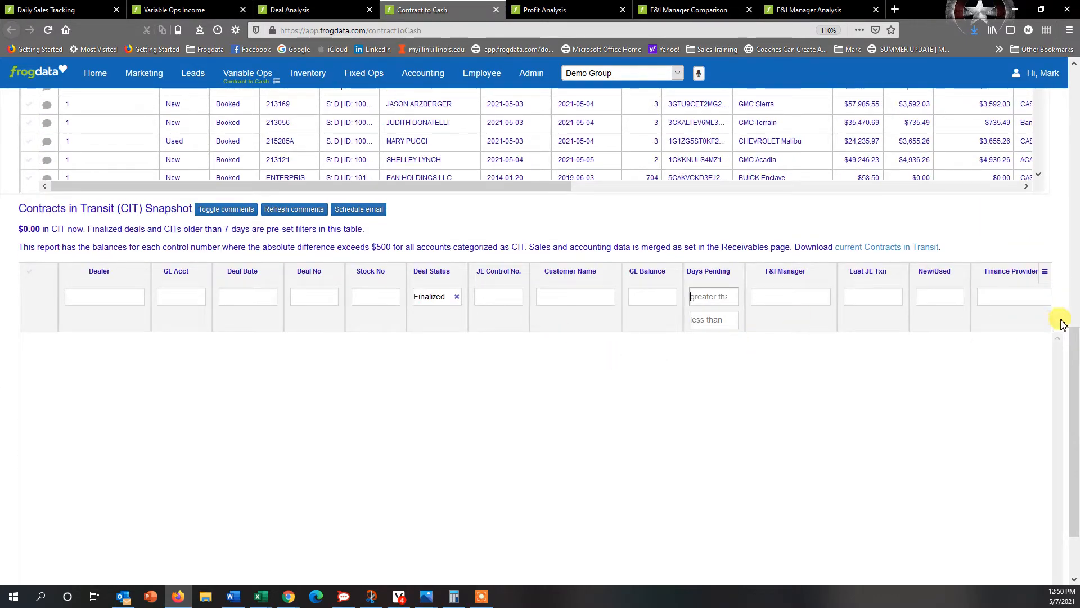
{"action": "scroll", "coordinate": [304, 209], "scroll_direction": "up", "scroll_amount": 4}
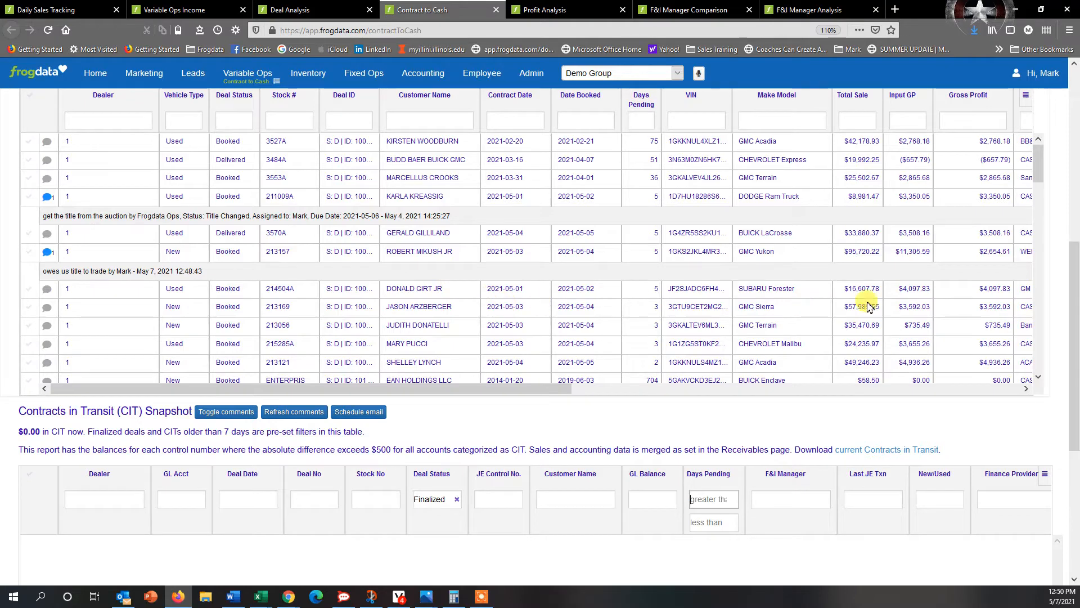
{"action": "scroll", "coordinate": [1052, 310], "scroll_direction": "down", "scroll_amount": 1}
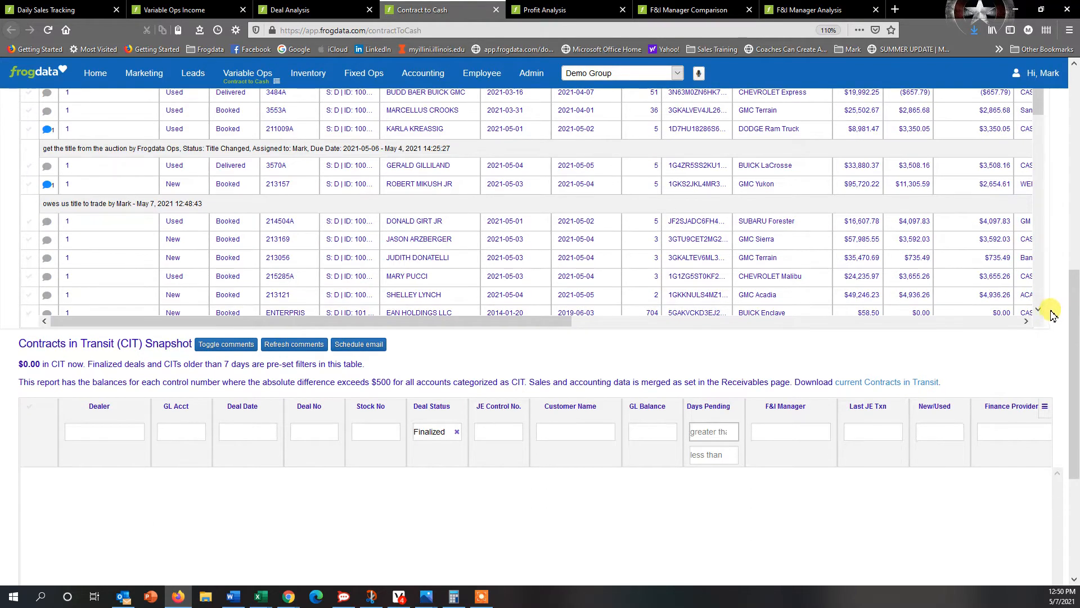
{"action": "scroll", "coordinate": [1051, 314], "scroll_direction": "down", "scroll_amount": 1}
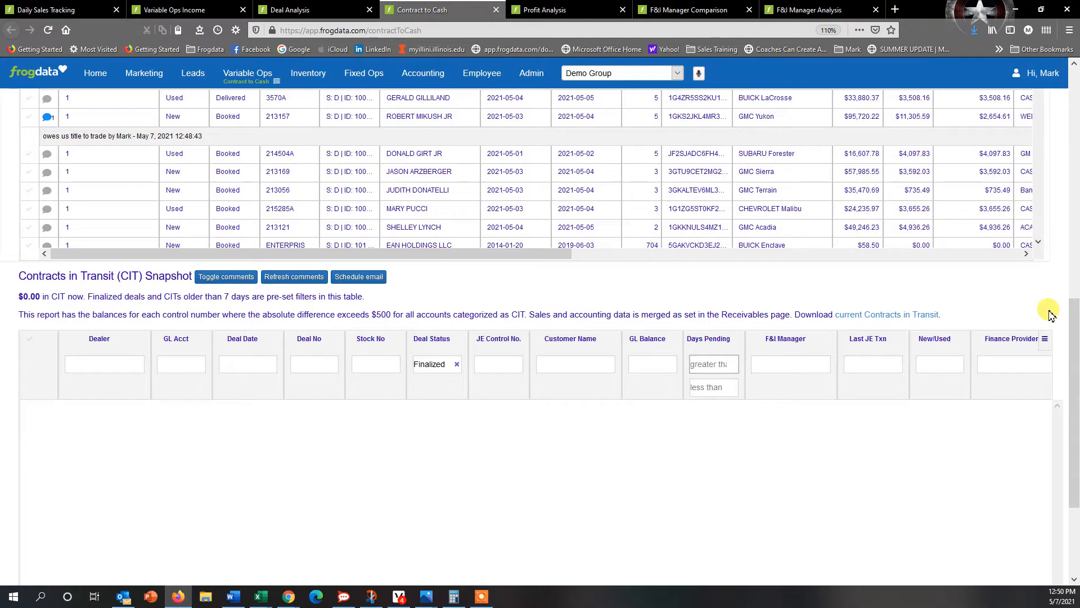
Step: On the Deal Analysis page, filter the sales log to the F&I manager with number 61
{"action": "scroll", "coordinate": [1051, 313], "scroll_direction": "down", "scroll_amount": 1}
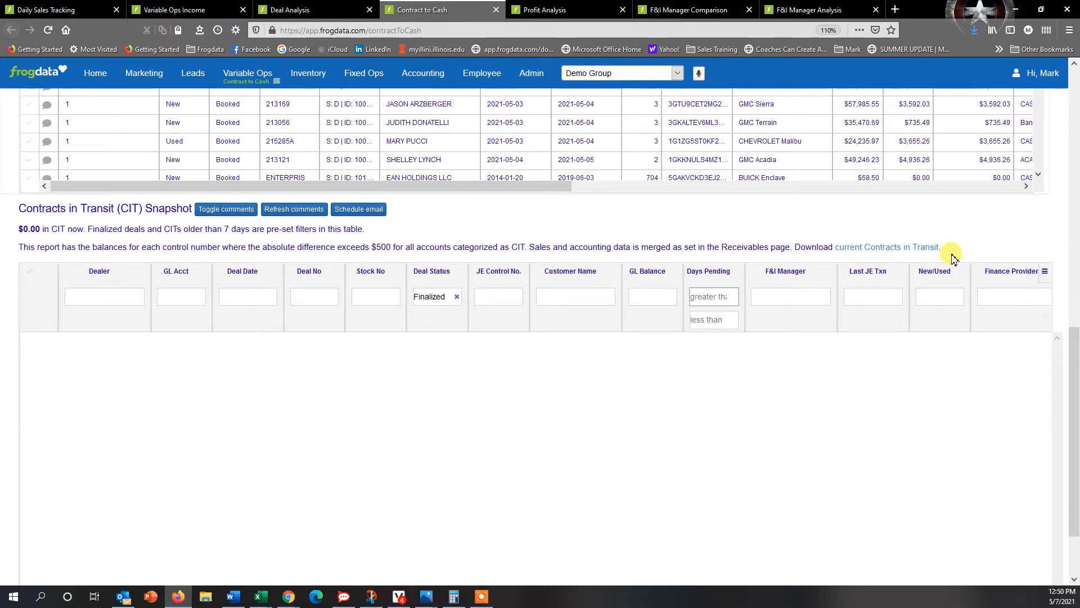
{"action": "mouse_move", "coordinate": [260, 77]}
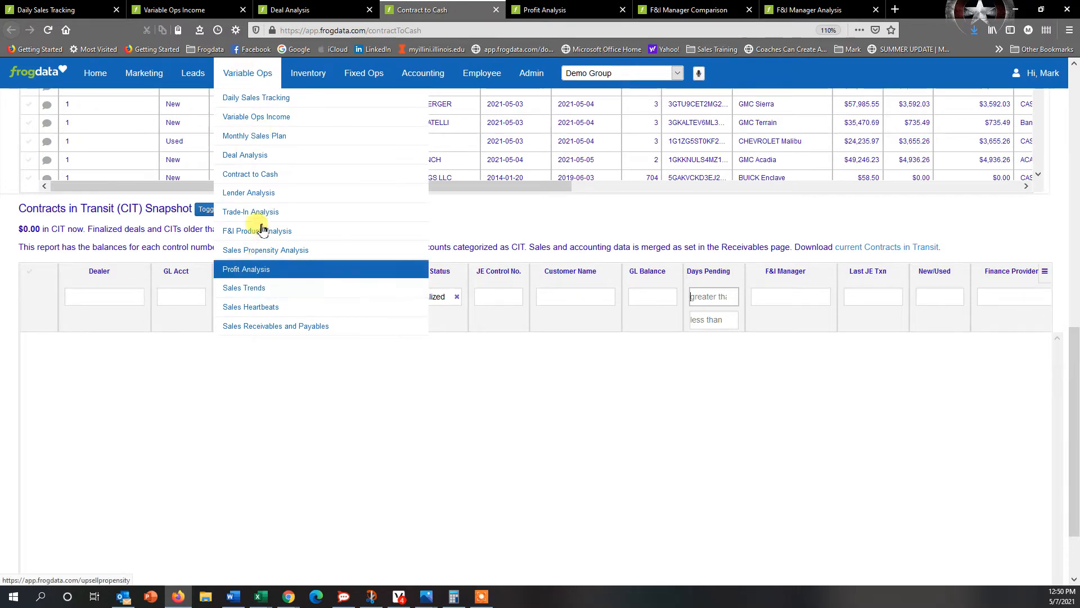
{"action": "left_click", "coordinate": [309, 10]}
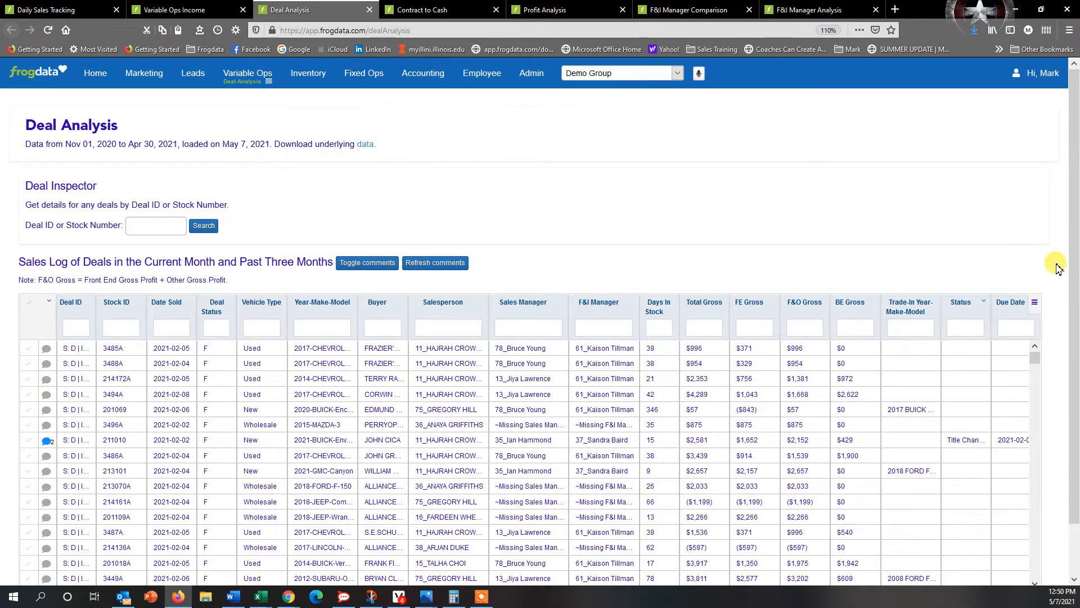
{"action": "scroll", "coordinate": [1057, 268], "scroll_direction": "down", "scroll_amount": 2}
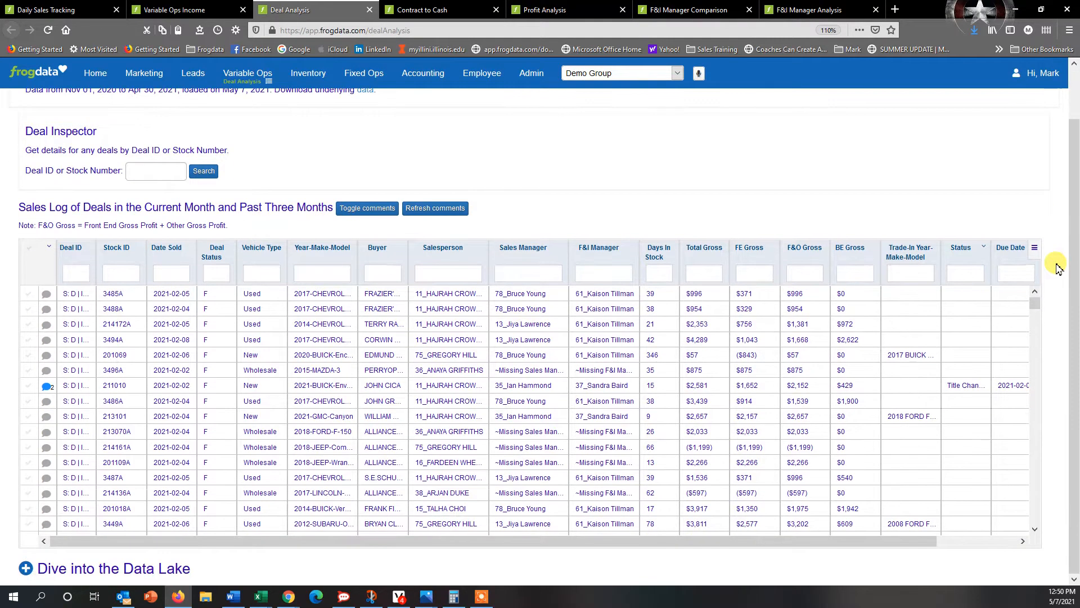
{"action": "left_click", "coordinate": [588, 274]}
{"action": "type", "text": "61"}
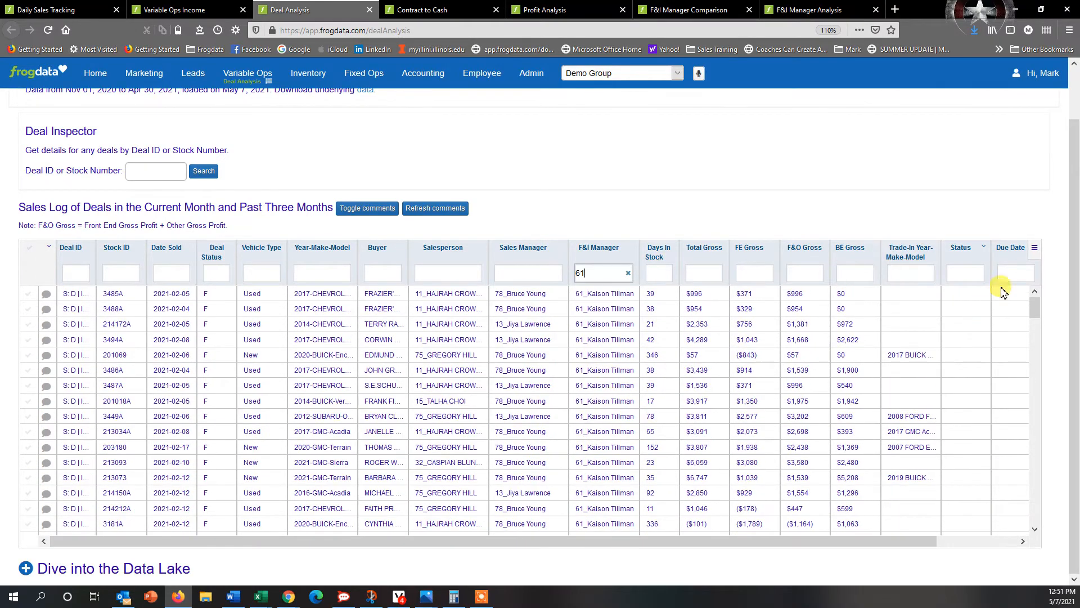
Step: Select all filtered deals in the sales log and view the table's export options without exporting
{"action": "scroll", "coordinate": [592, 325], "scroll_direction": "up", "scroll_amount": 2}
{"action": "left_click", "coordinate": [28, 248]}
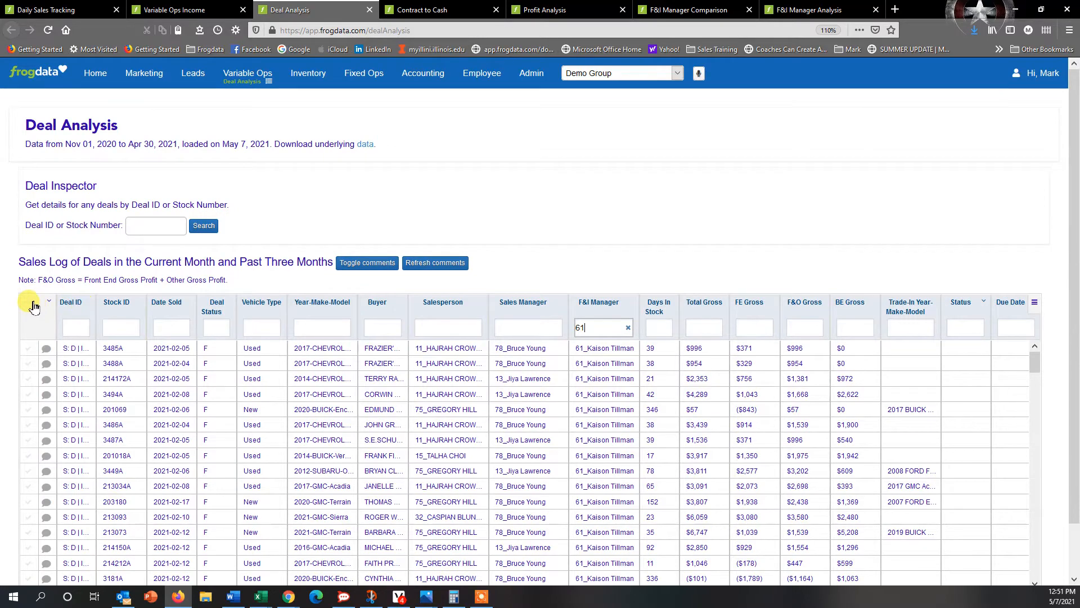
{"action": "scroll", "coordinate": [1047, 220], "scroll_direction": "down", "scroll_amount": 2}
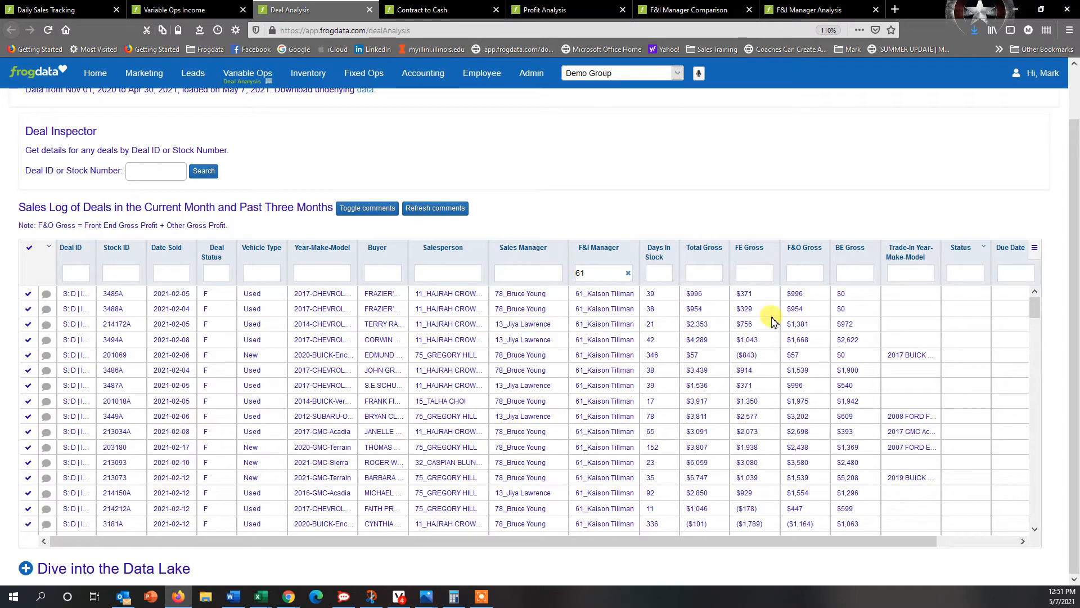
{"action": "left_click", "coordinate": [1035, 251]}
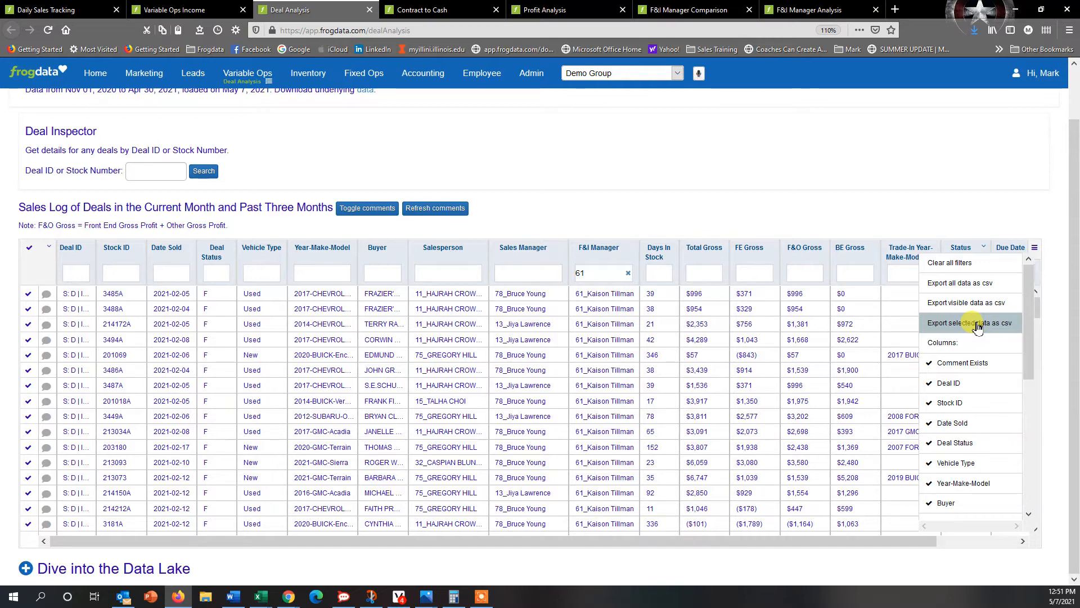
{"action": "left_click", "coordinate": [1023, 225]}
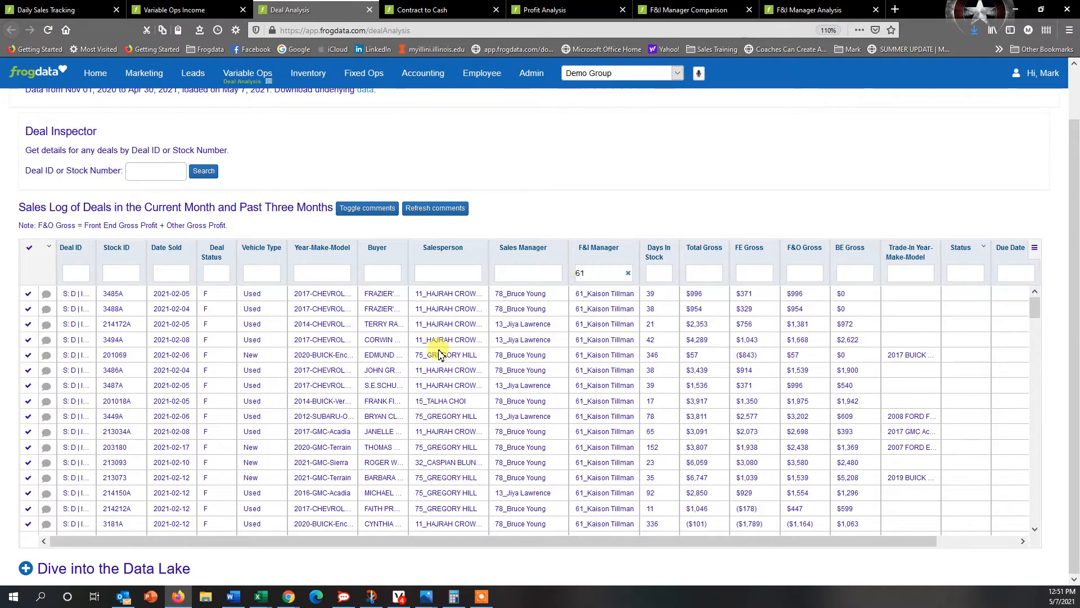
Step: Copy stock number 3494A from the sales log and search for it in the Deal Inspector
{"action": "double_click", "coordinate": [108, 342]}
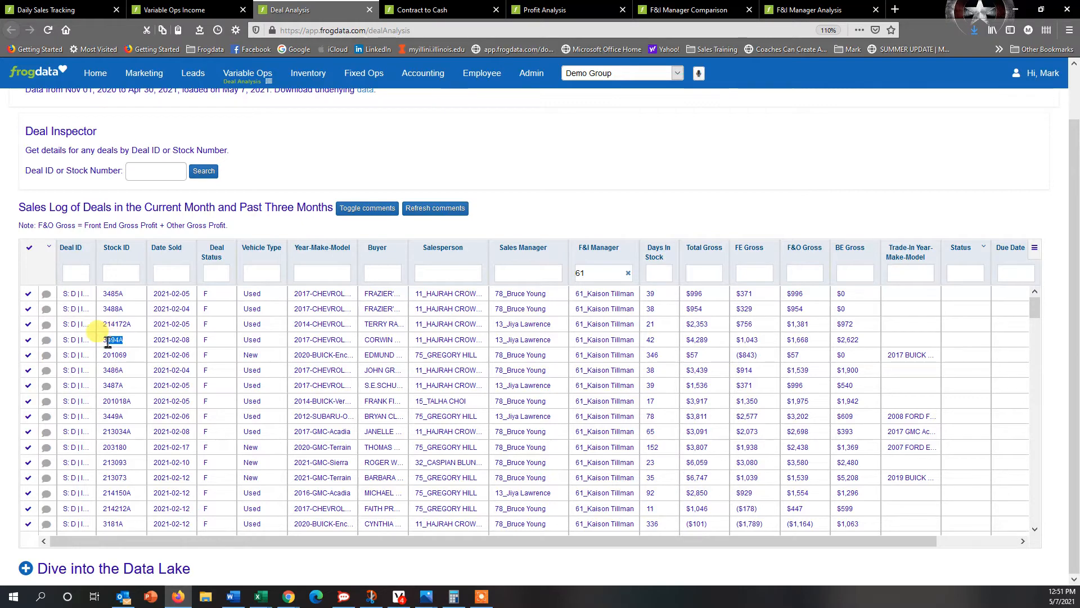
{"action": "right_click", "coordinate": [104, 345]}
{"action": "left_click", "coordinate": [126, 353]}
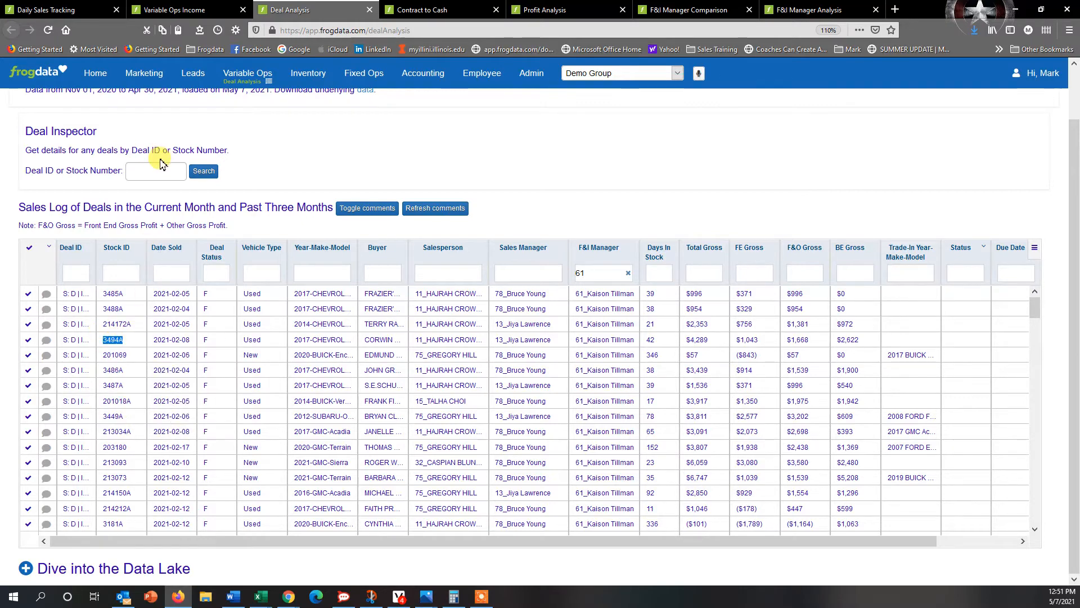
{"action": "left_click", "coordinate": [160, 171]}
{"action": "right_click", "coordinate": [160, 172]}
{"action": "left_click", "coordinate": [194, 228]}
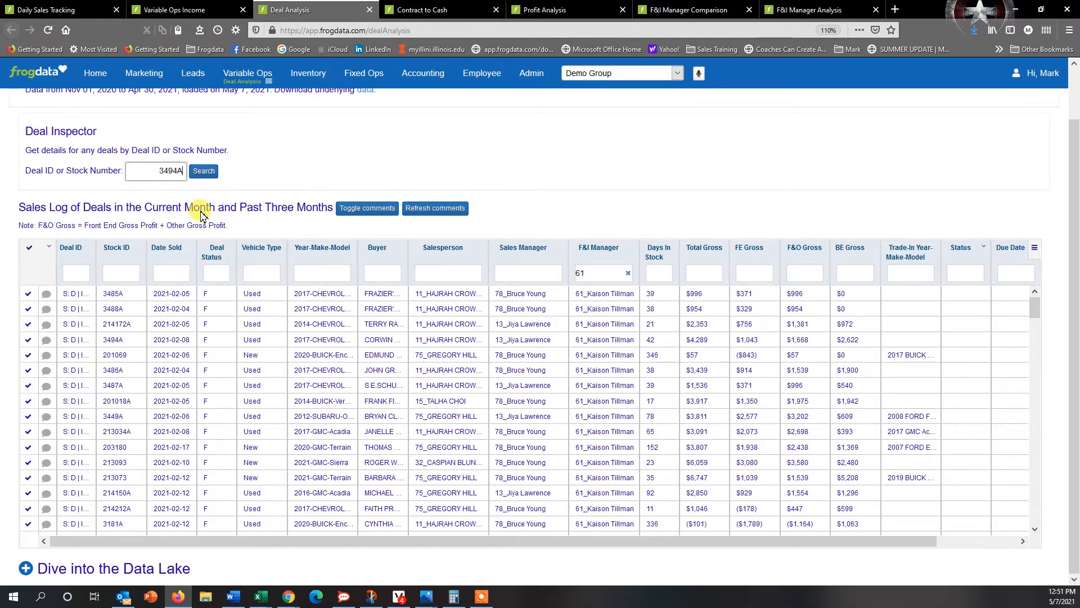
{"action": "left_click", "coordinate": [203, 172]}
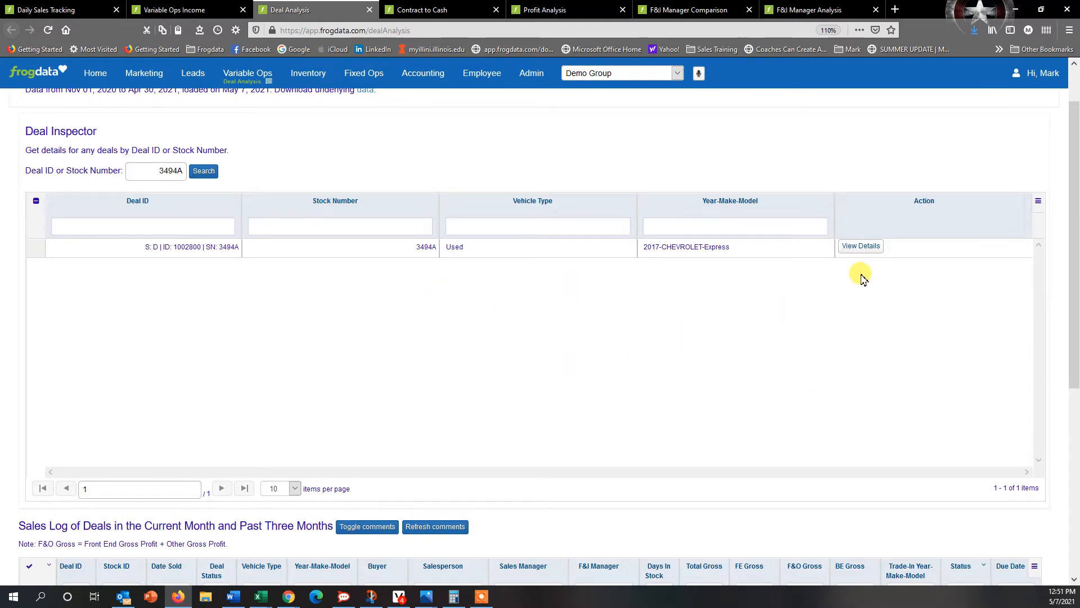
Step: Open the details of the 2017 Chevrolet Express deal and review its summary, customer, sell, pay and profit stacks, sales team and trade-ins
{"action": "left_click", "coordinate": [861, 248]}
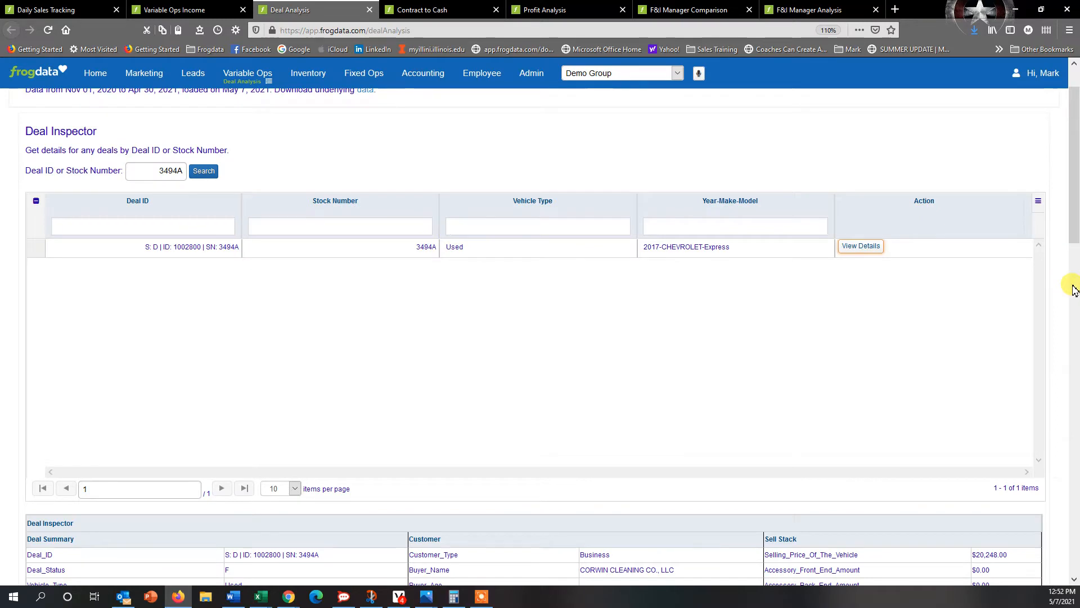
{"action": "scroll", "coordinate": [1065, 288], "scroll_direction": "down", "scroll_amount": 2}
{"action": "scroll", "coordinate": [1065, 290], "scroll_direction": "down", "scroll_amount": 5}
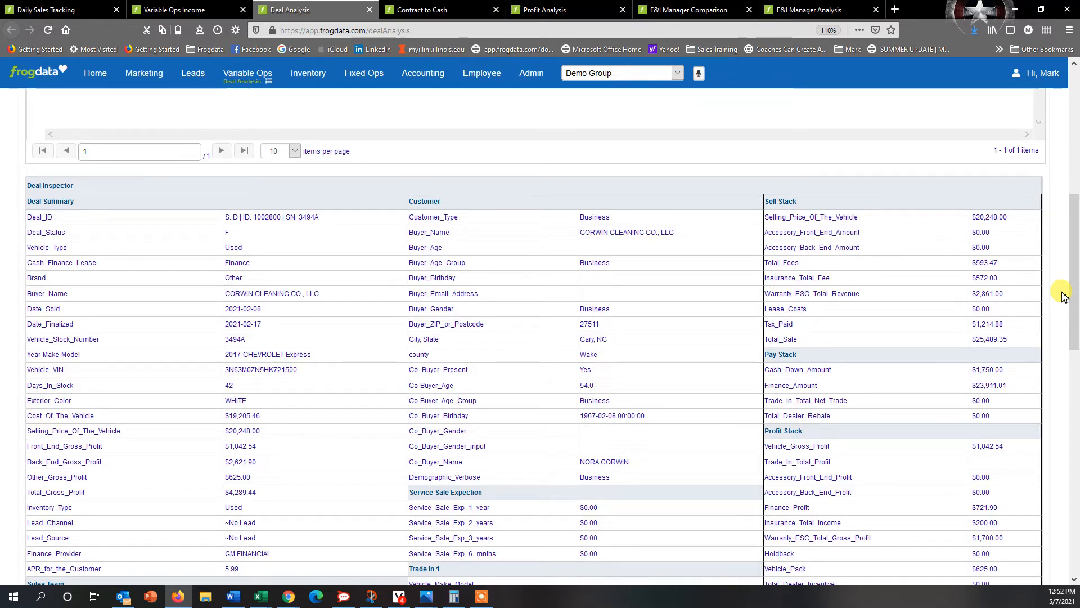
{"action": "scroll", "coordinate": [687, 362], "scroll_direction": "down", "scroll_amount": 2}
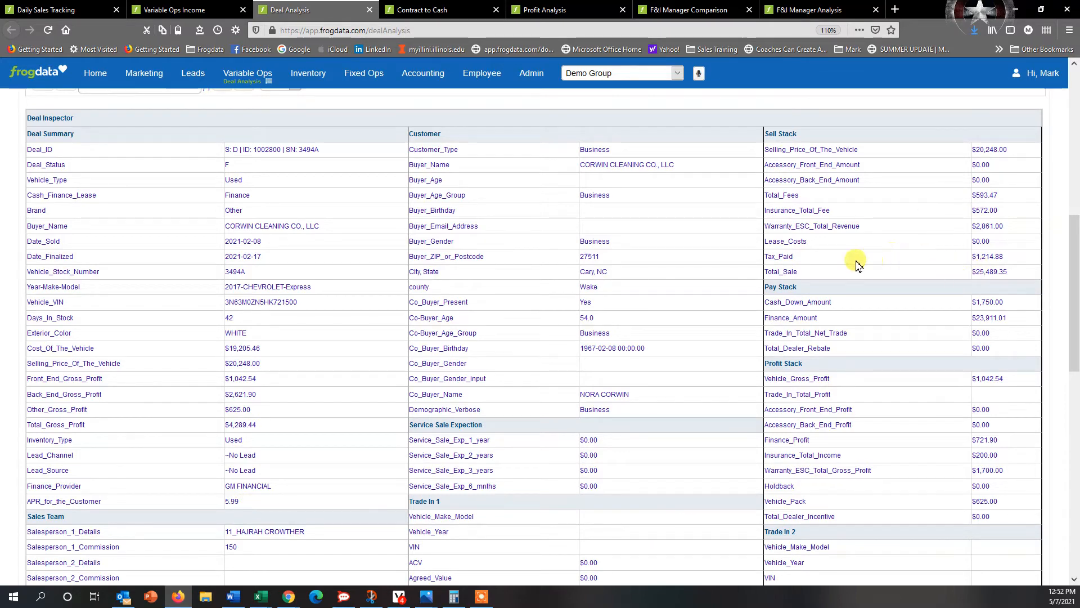
{"action": "scroll", "coordinate": [1050, 384], "scroll_direction": "down", "scroll_amount": 6}
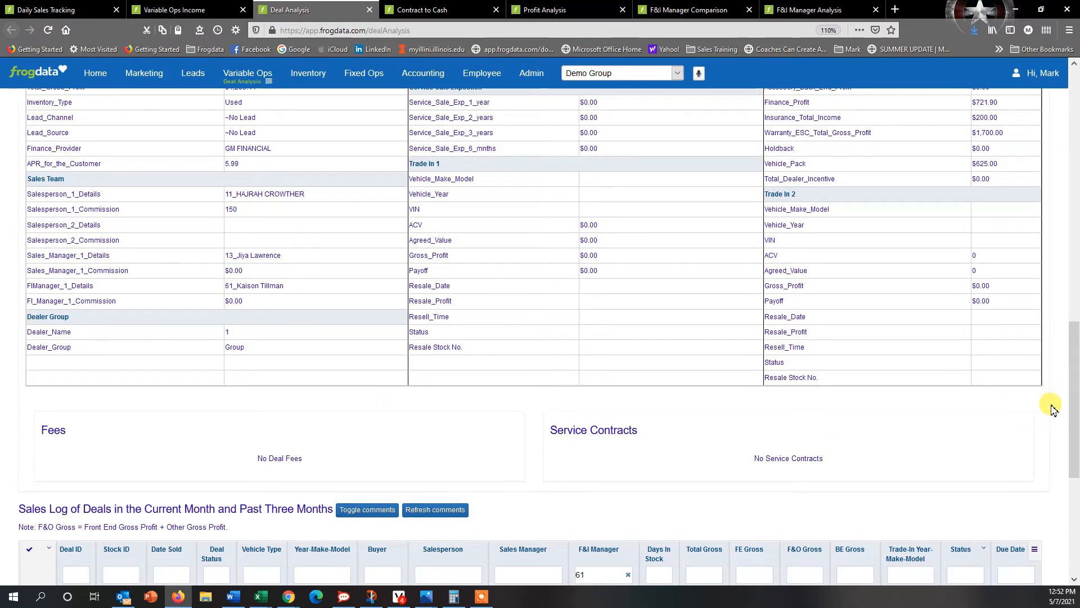
{"action": "scroll", "coordinate": [1054, 408], "scroll_direction": "up", "scroll_amount": 8}
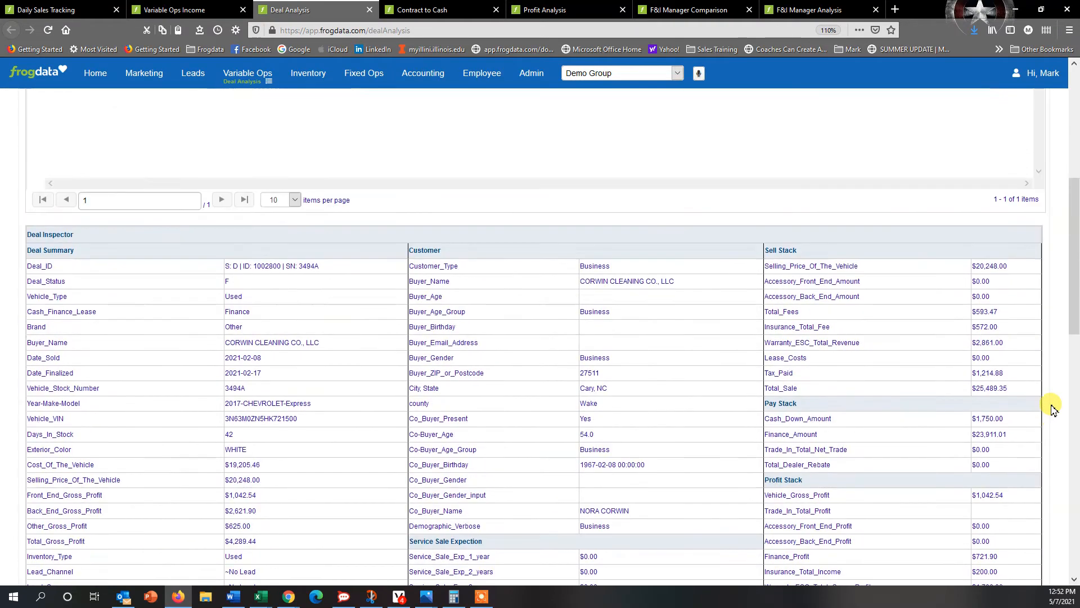
{"action": "scroll", "coordinate": [1053, 408], "scroll_direction": "up", "scroll_amount": 6}
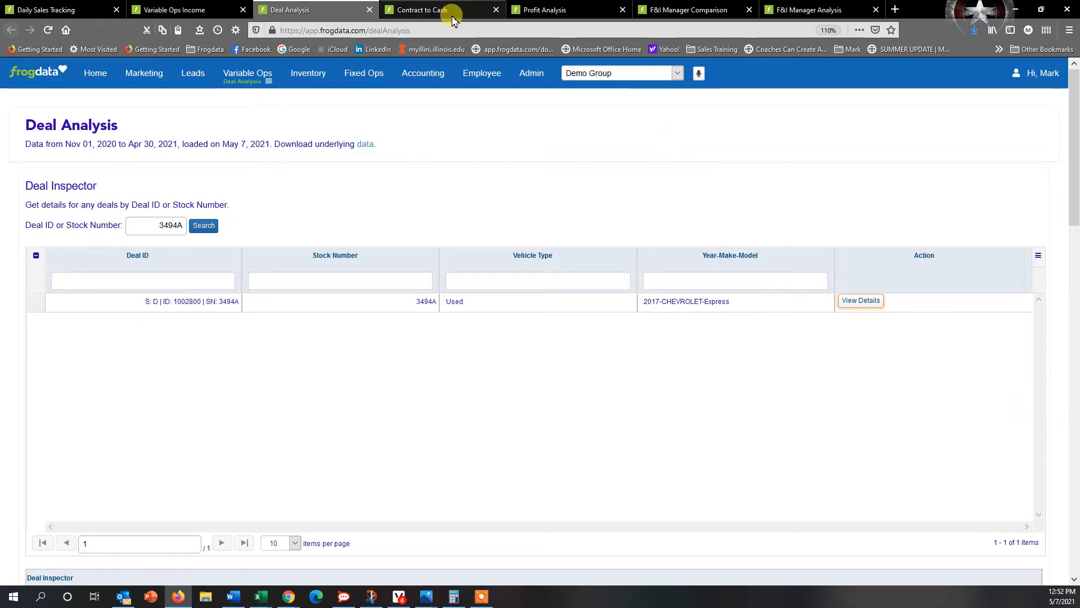
Step: Run the Profit Analysis report for Mar, 2021
{"action": "left_click", "coordinate": [546, 9]}
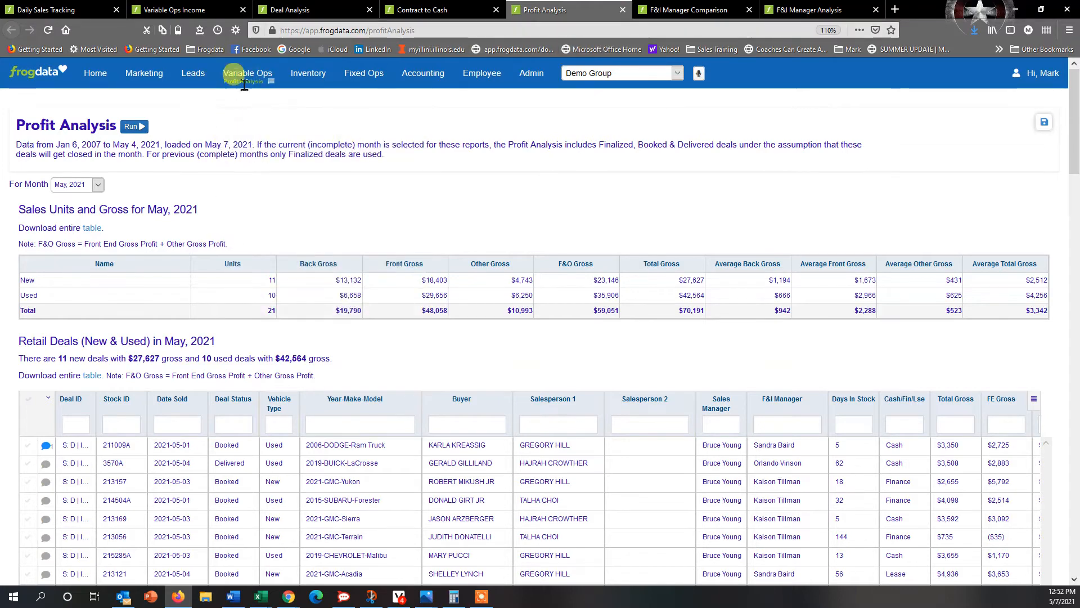
{"action": "mouse_move", "coordinate": [244, 84]}
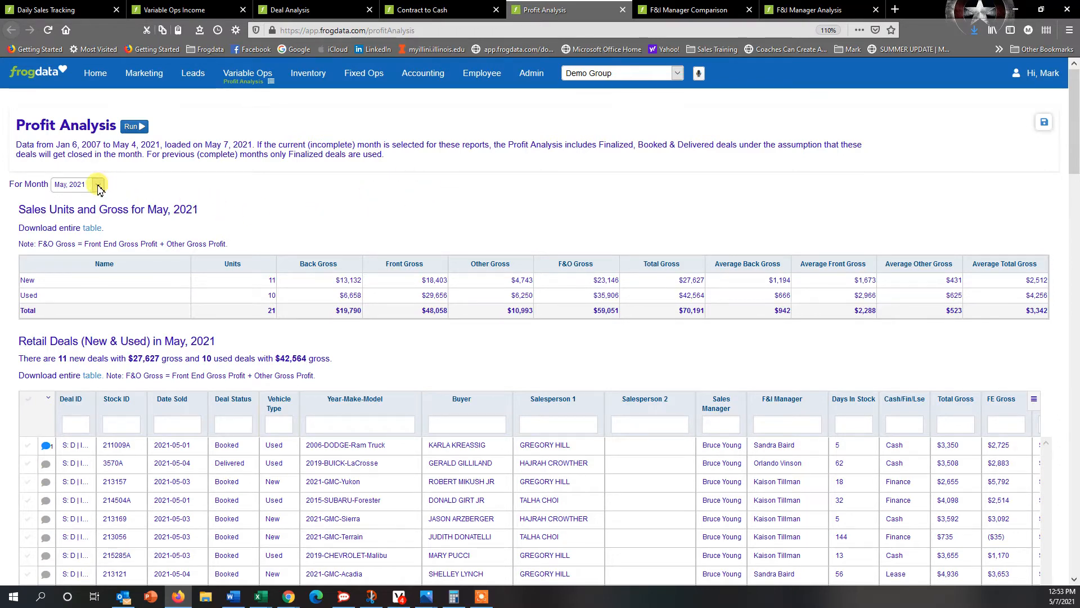
{"action": "left_click", "coordinate": [98, 186]}
{"action": "left_click", "coordinate": [79, 410]}
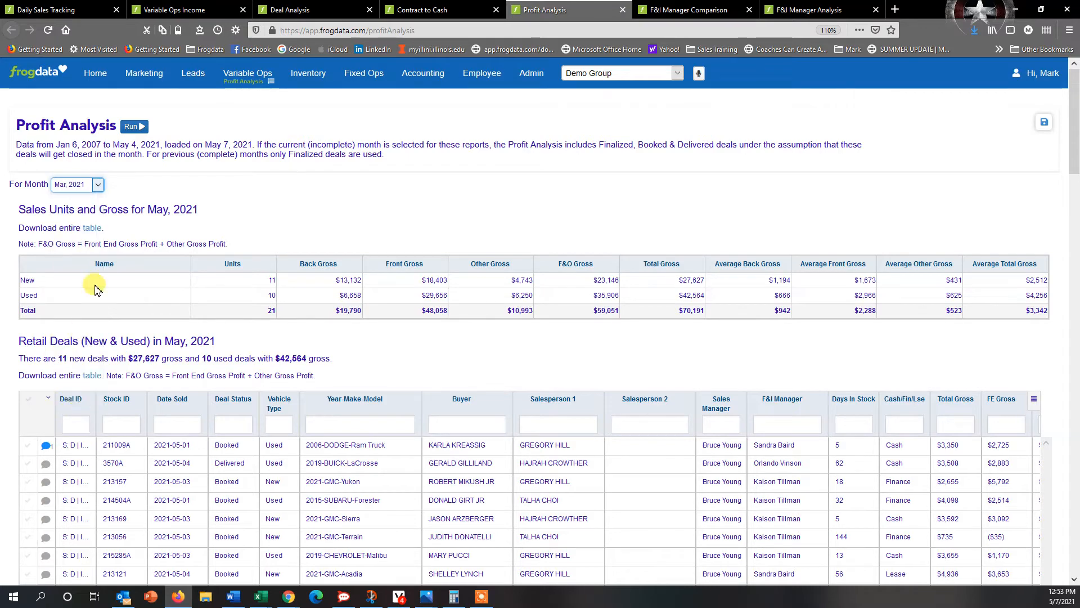
{"action": "left_click", "coordinate": [135, 127]}
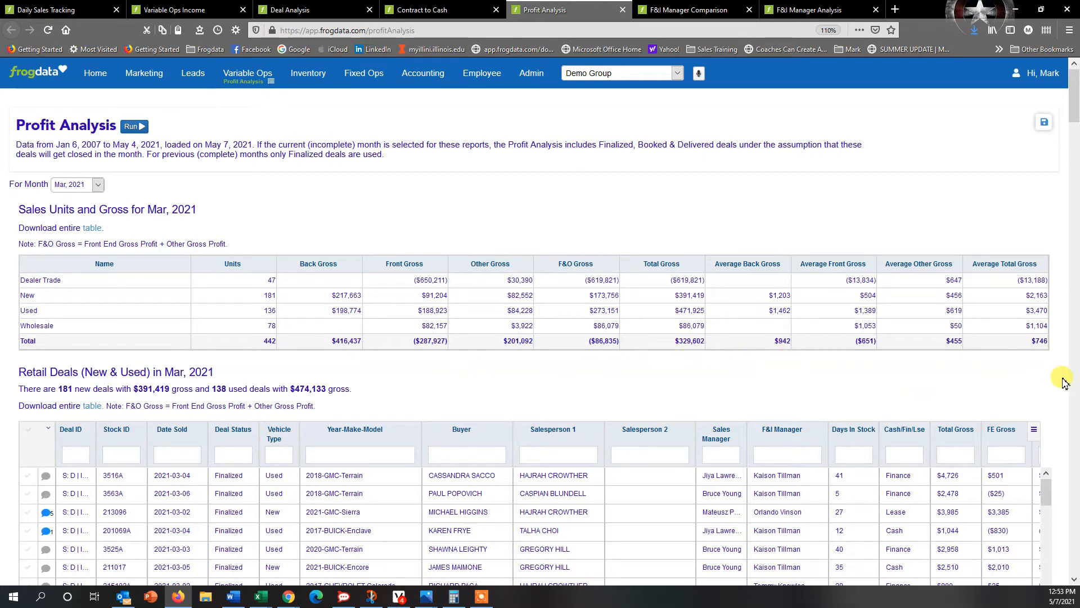
Step: Sort the F&I Managers Units and Gross table by new retail units, followed by total retail units
{"action": "scroll", "coordinate": [1061, 382], "scroll_direction": "down", "scroll_amount": 3}
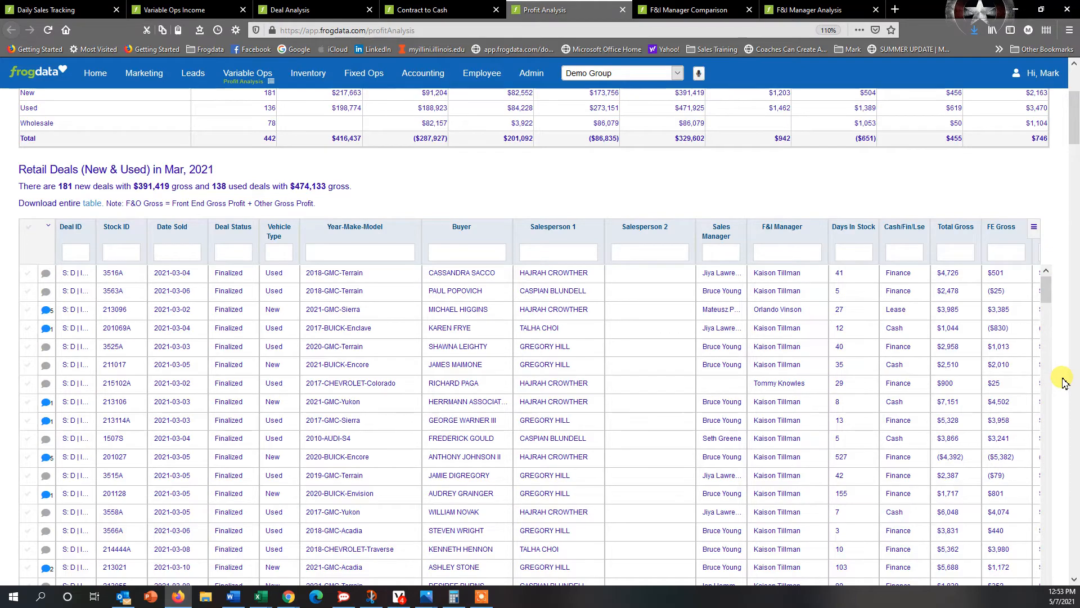
{"action": "scroll", "coordinate": [1064, 383], "scroll_direction": "down", "scroll_amount": 10}
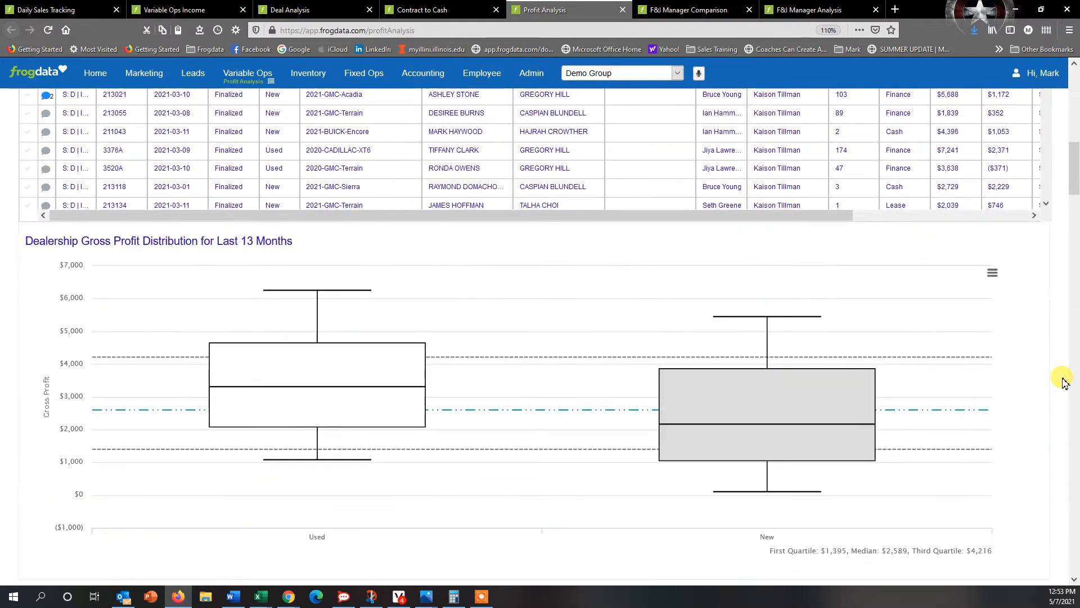
{"action": "scroll", "coordinate": [1064, 383], "scroll_direction": "down", "scroll_amount": 5}
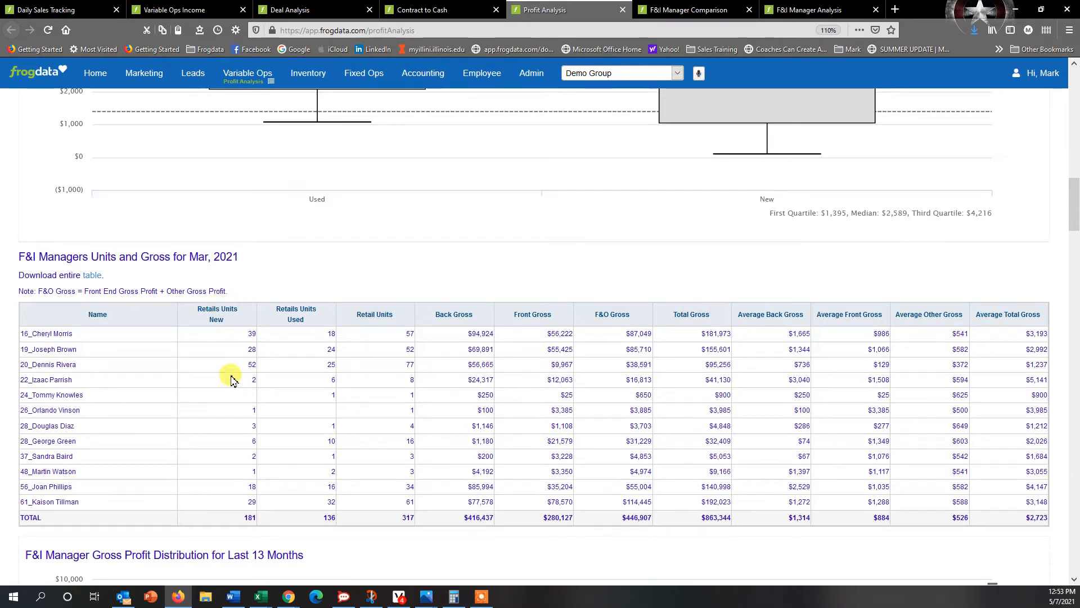
{"action": "left_click", "coordinate": [224, 318]}
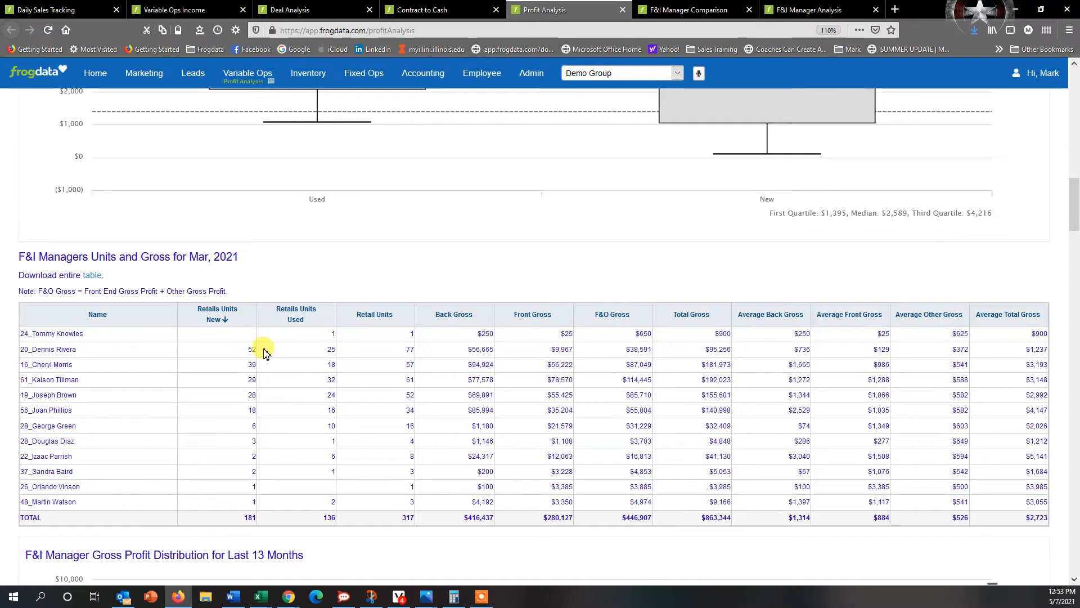
{"action": "left_click", "coordinate": [388, 315]}
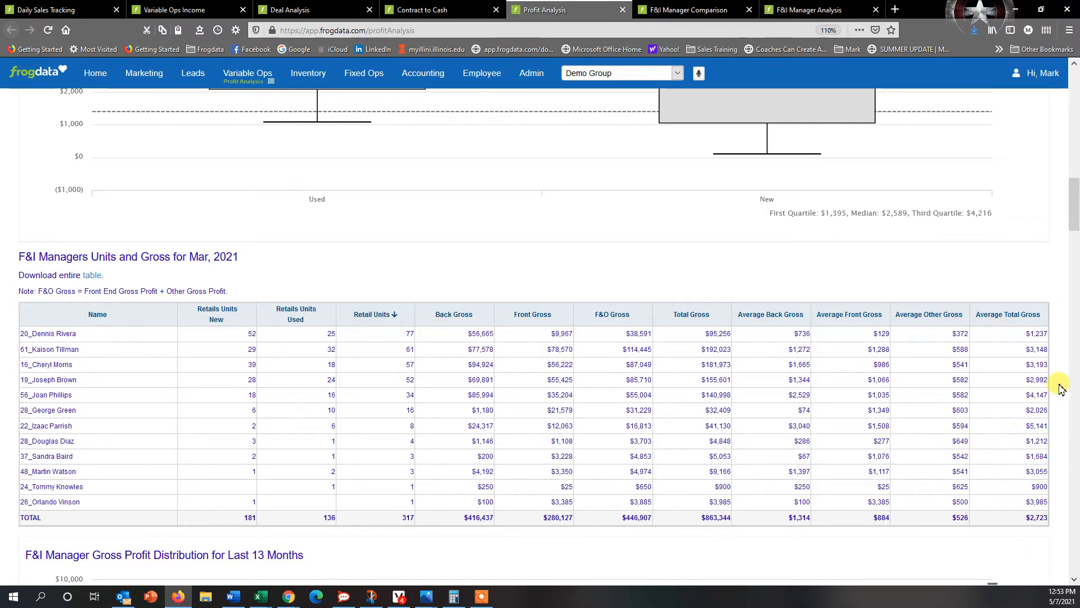
Step: Examine the gross profit distributions by F&I manager, sales manager, salesperson and vehicle make, plus the back end profit pools and profitability tables
{"action": "scroll", "coordinate": [1058, 389], "scroll_direction": "down", "scroll_amount": 3}
{"action": "scroll", "coordinate": [1060, 388], "scroll_direction": "down", "scroll_amount": 2}
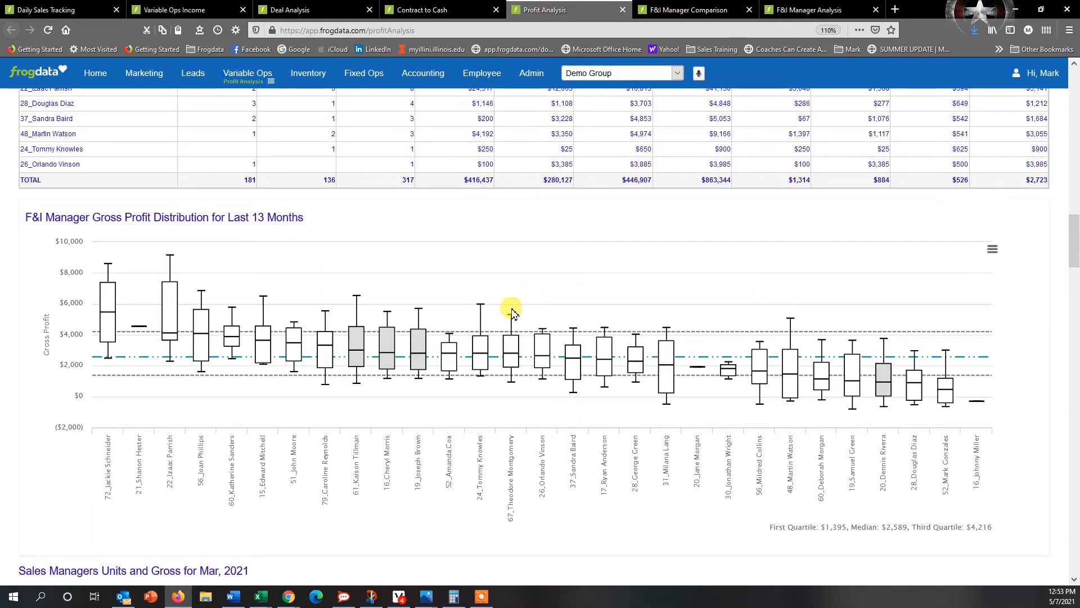
{"action": "mouse_move", "coordinate": [329, 356]}
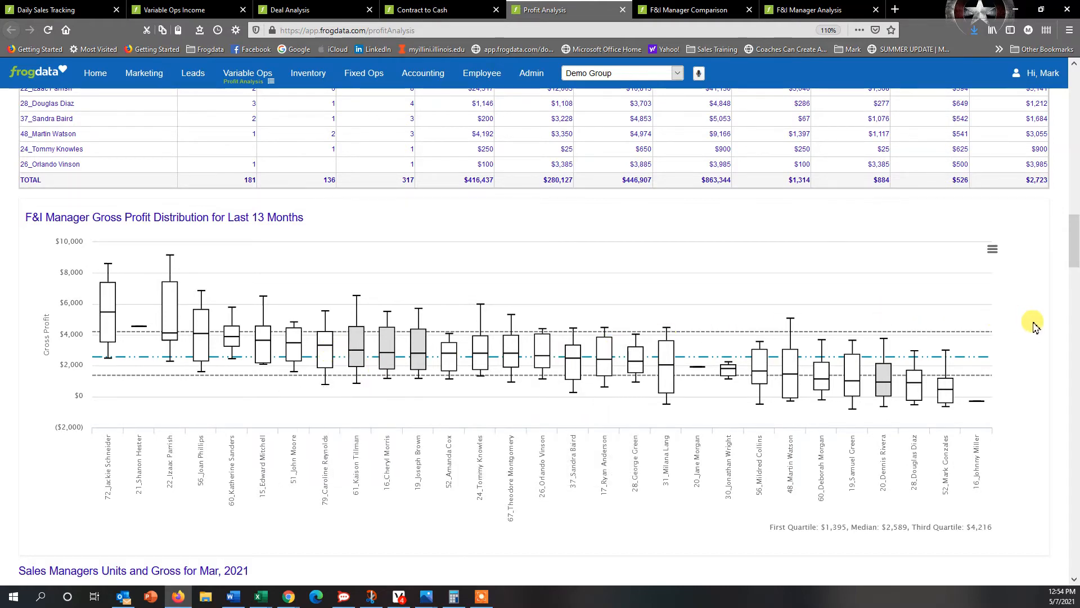
{"action": "scroll", "coordinate": [1060, 333], "scroll_direction": "down", "scroll_amount": 20}
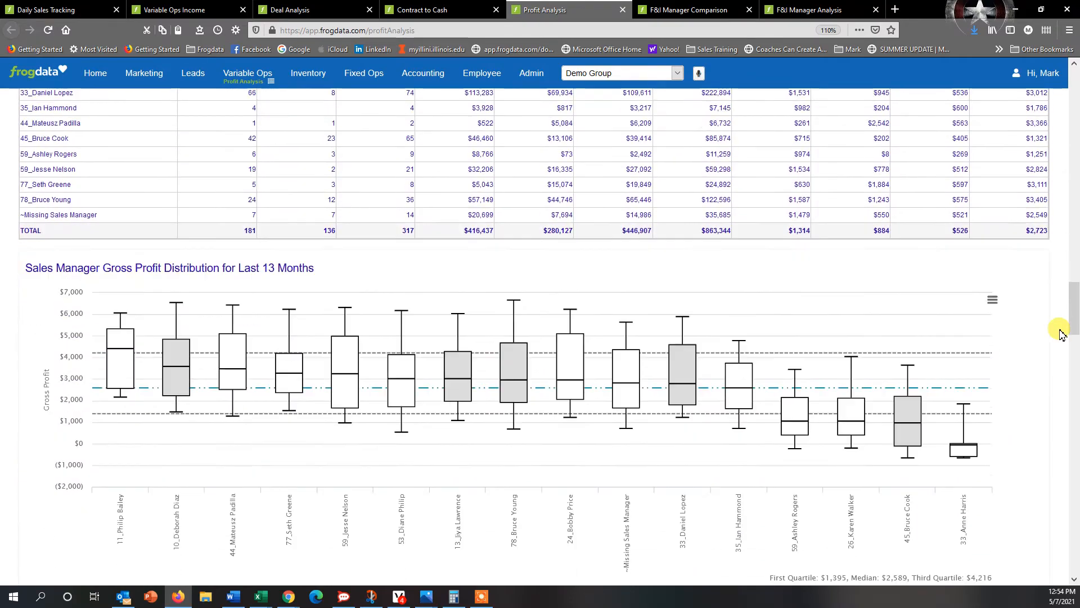
{"action": "scroll", "coordinate": [1060, 333], "scroll_direction": "down", "scroll_amount": 10}
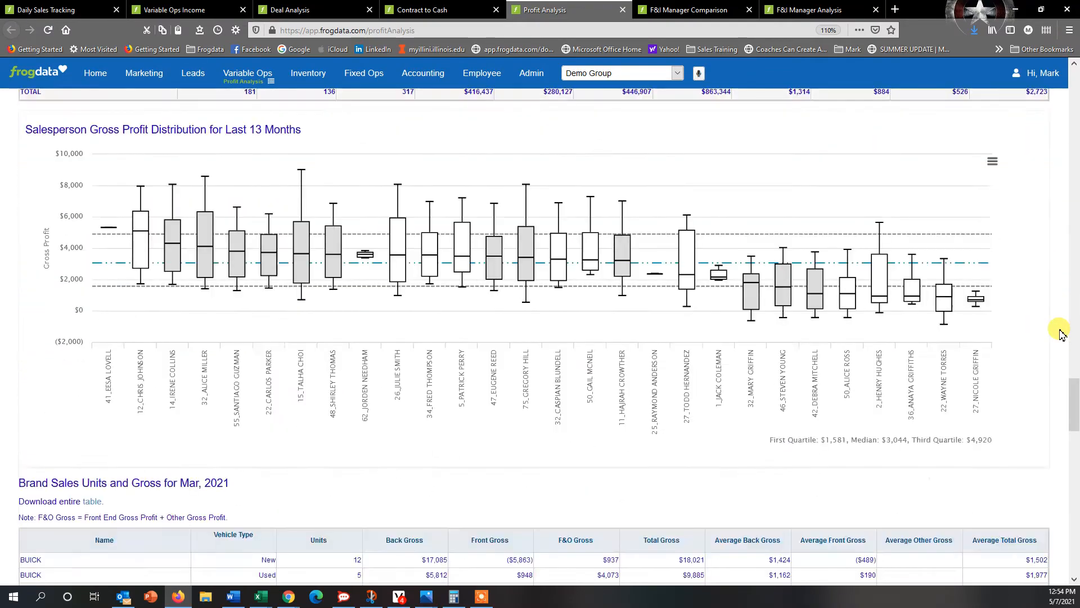
{"action": "scroll", "coordinate": [1060, 333], "scroll_direction": "down", "scroll_amount": 12}
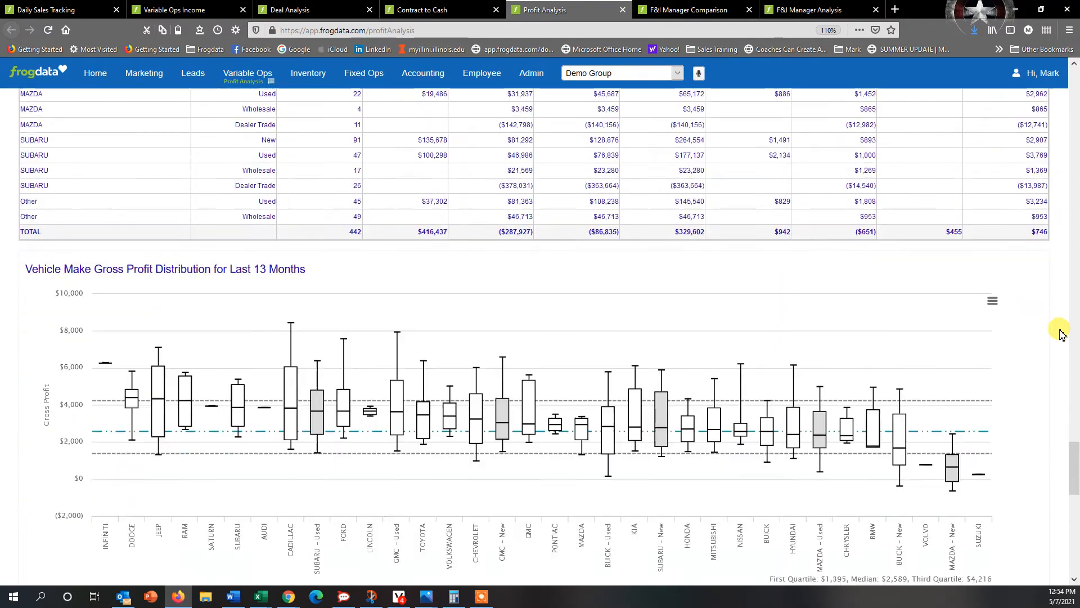
{"action": "scroll", "coordinate": [1060, 333], "scroll_direction": "down", "scroll_amount": 3}
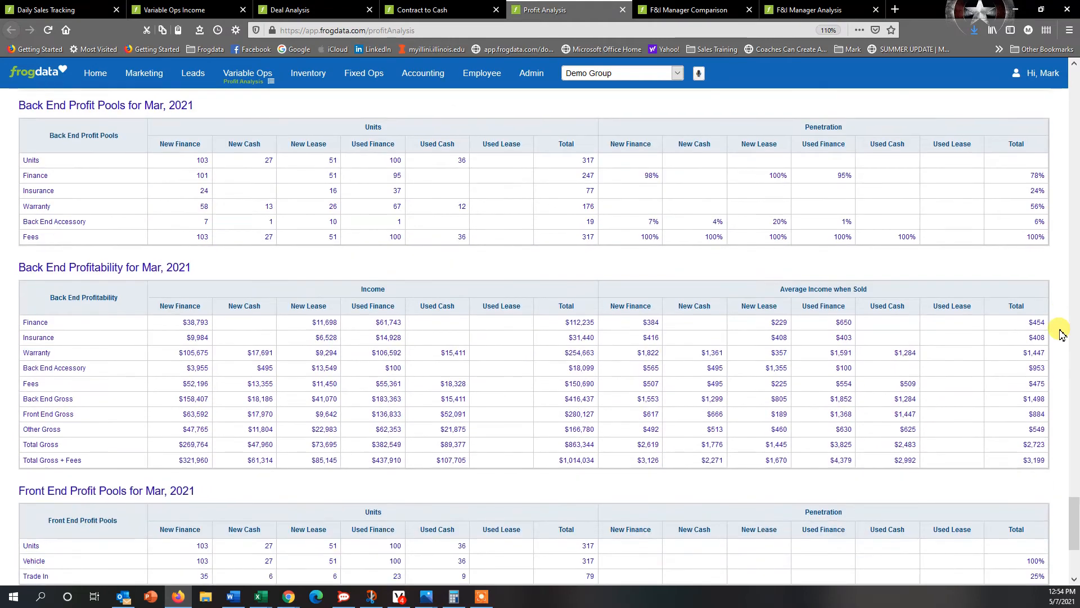
{"action": "scroll", "coordinate": [1060, 333], "scroll_direction": "up", "scroll_amount": 1}
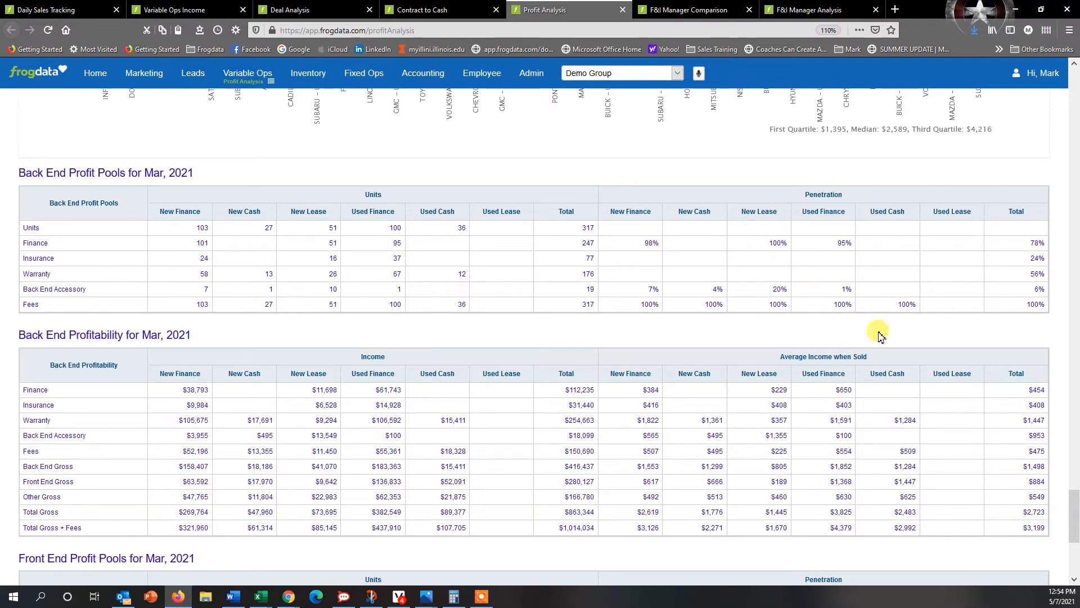
Step: Examine the back end profitability and front end profit pools tables for Mar, 2021
{"action": "scroll", "coordinate": [1051, 349], "scroll_direction": "down", "scroll_amount": 2}
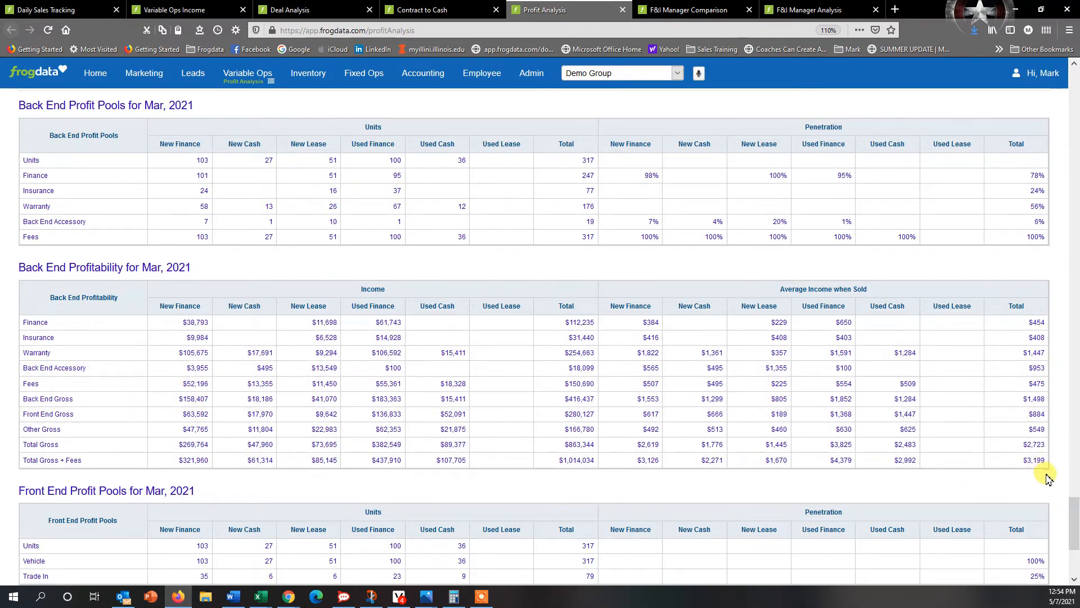
{"action": "scroll", "coordinate": [1047, 479], "scroll_direction": "down", "scroll_amount": 2}
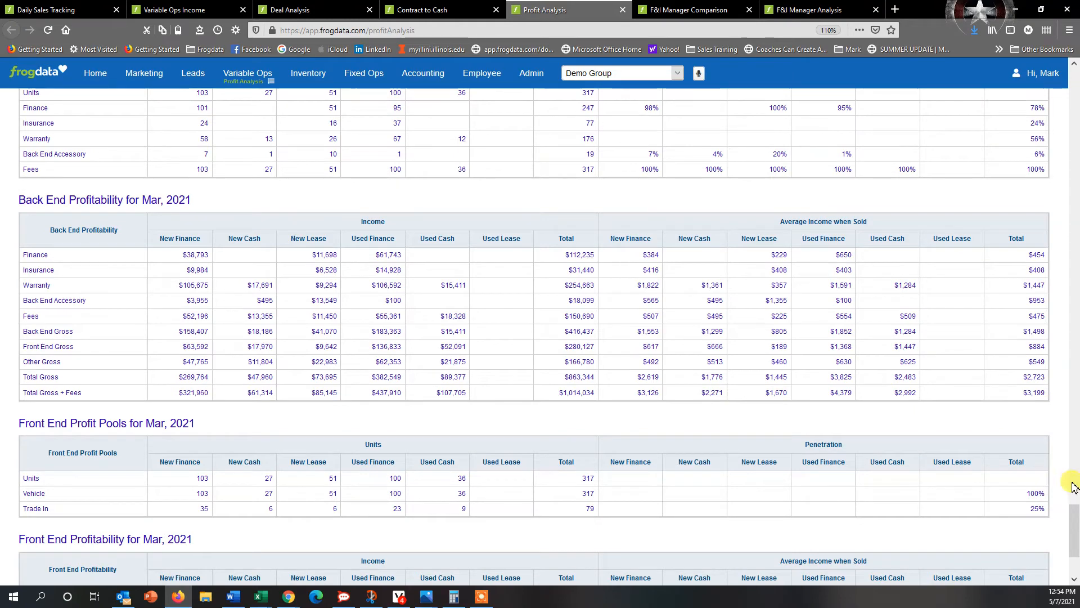
{"action": "mouse_move", "coordinate": [237, 73]}
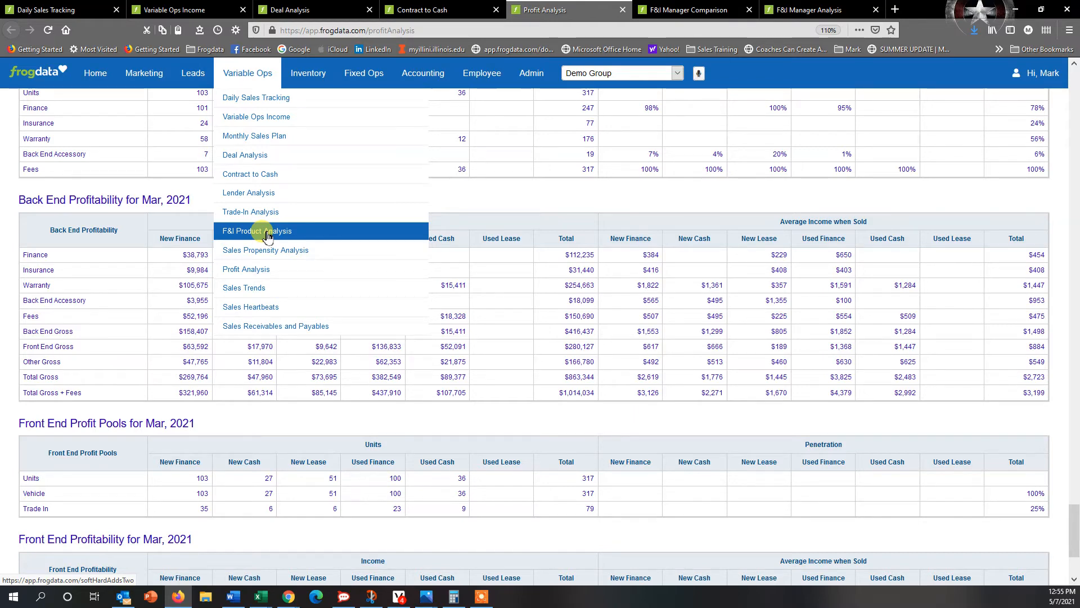
{"action": "mouse_move", "coordinate": [489, 74]}
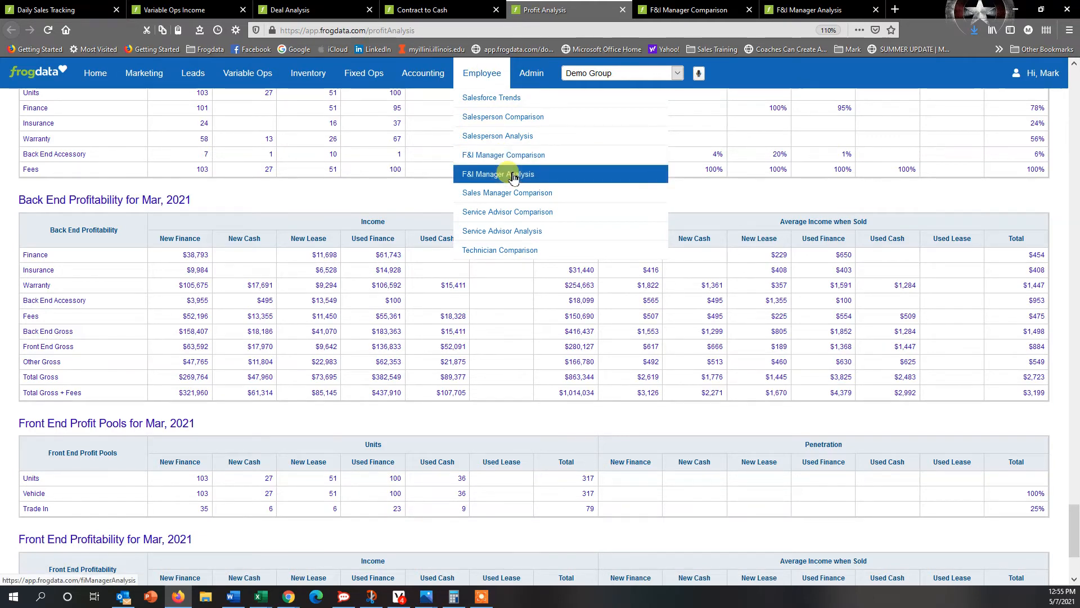
Step: Show the F&I Manager Comparison report for the Demo 2 store
{"action": "left_click", "coordinate": [683, 11]}
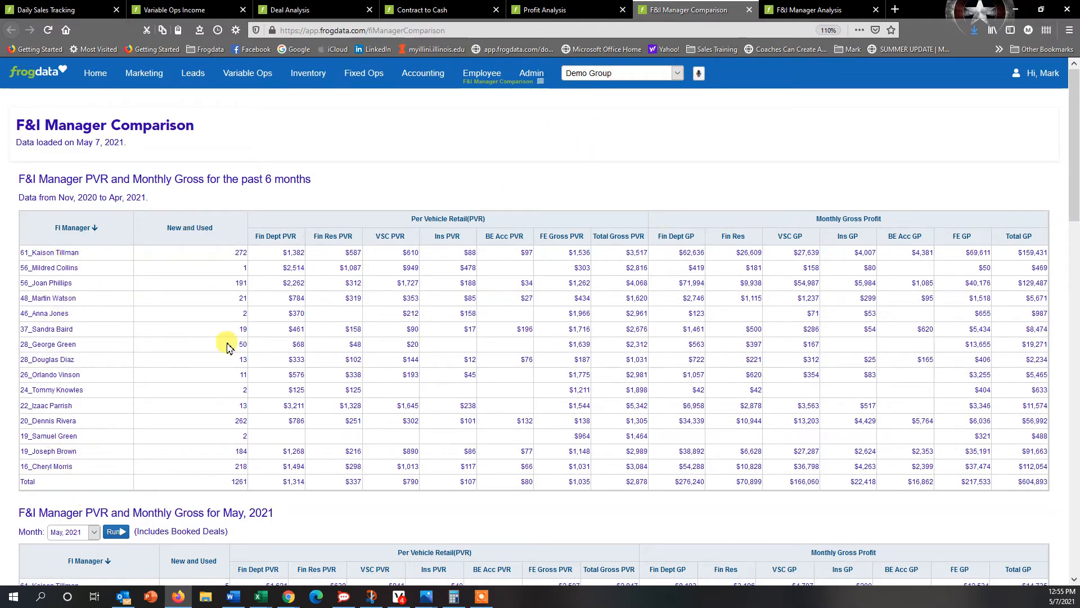
{"action": "left_click", "coordinate": [613, 73]}
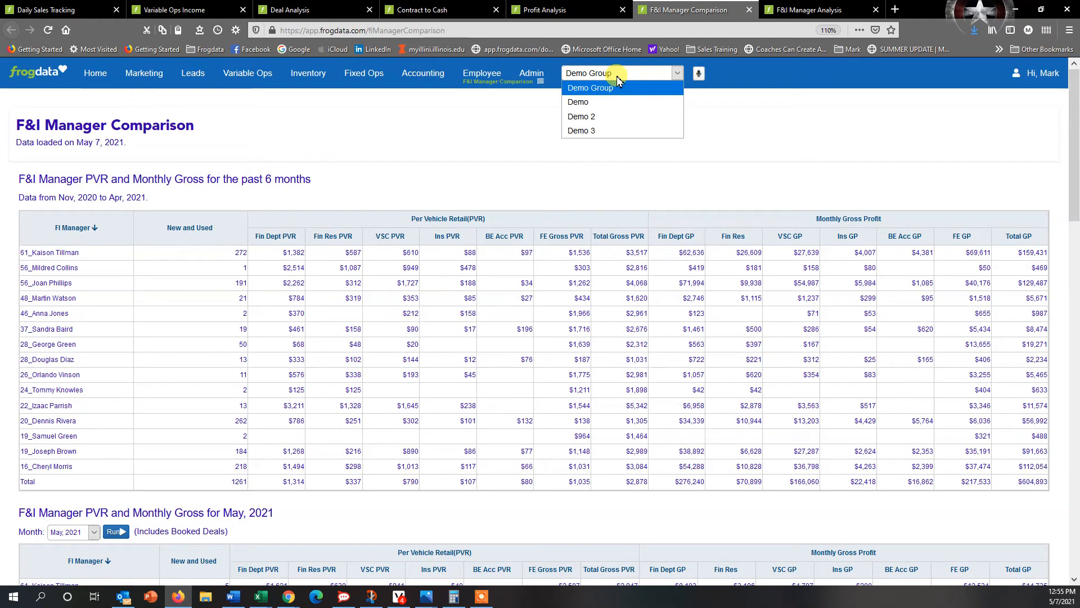
{"action": "left_click", "coordinate": [620, 116]}
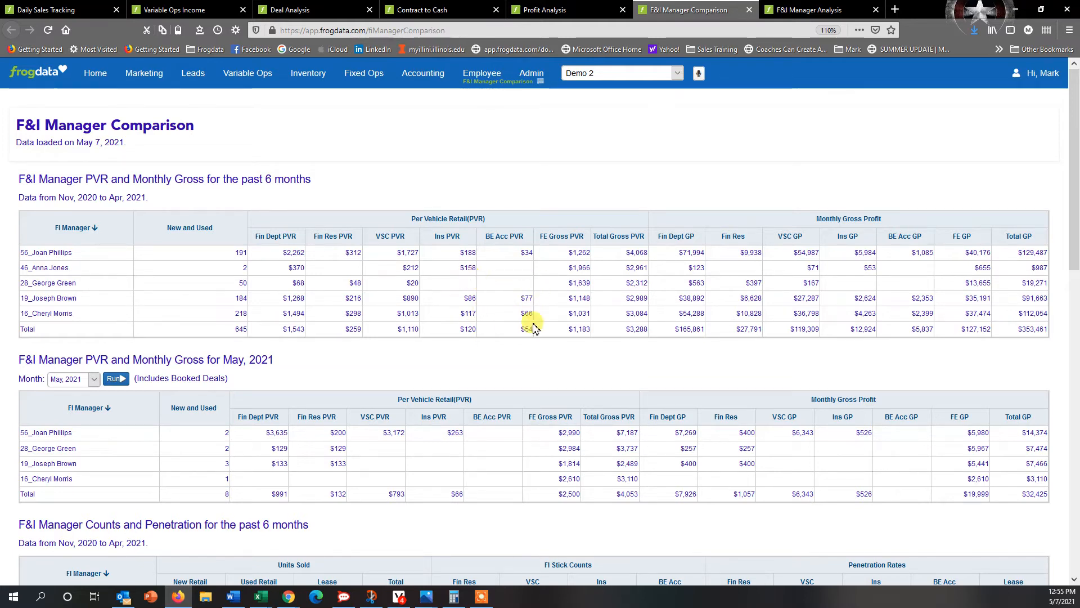
Step: Run the F&I Manager PVR and Monthly Gross table for Mar, 2021
{"action": "scroll", "coordinate": [1061, 376], "scroll_direction": "down", "scroll_amount": 3}
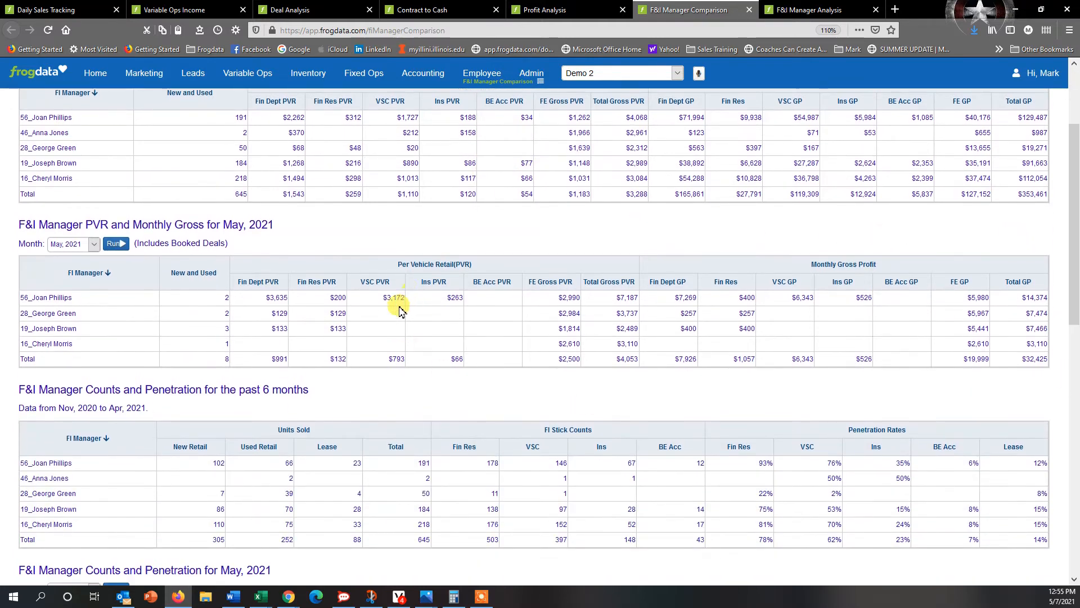
{"action": "left_click", "coordinate": [93, 246]}
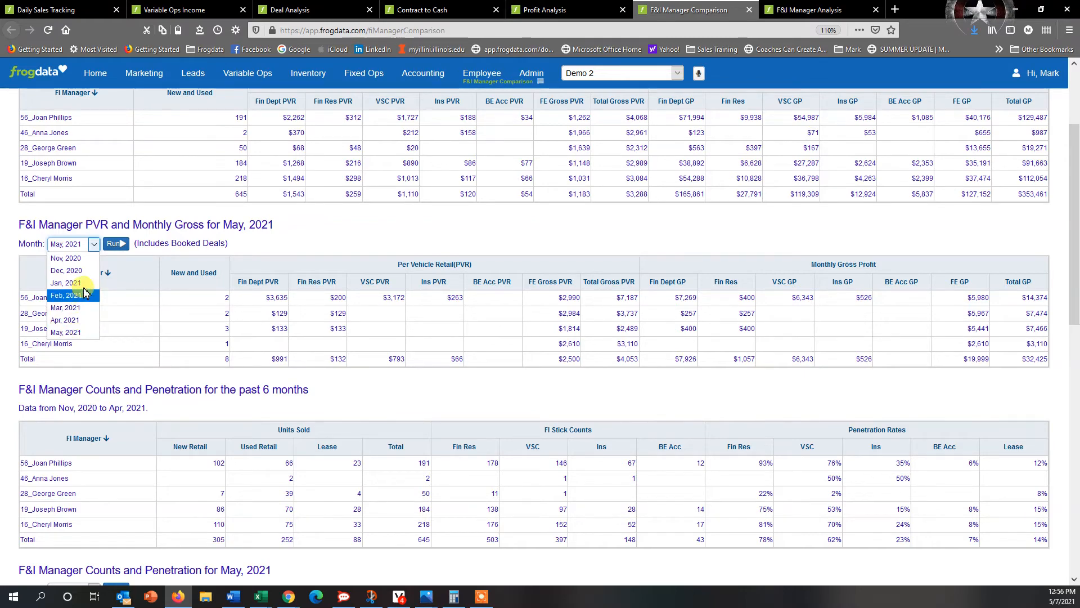
{"action": "left_click", "coordinate": [65, 308]}
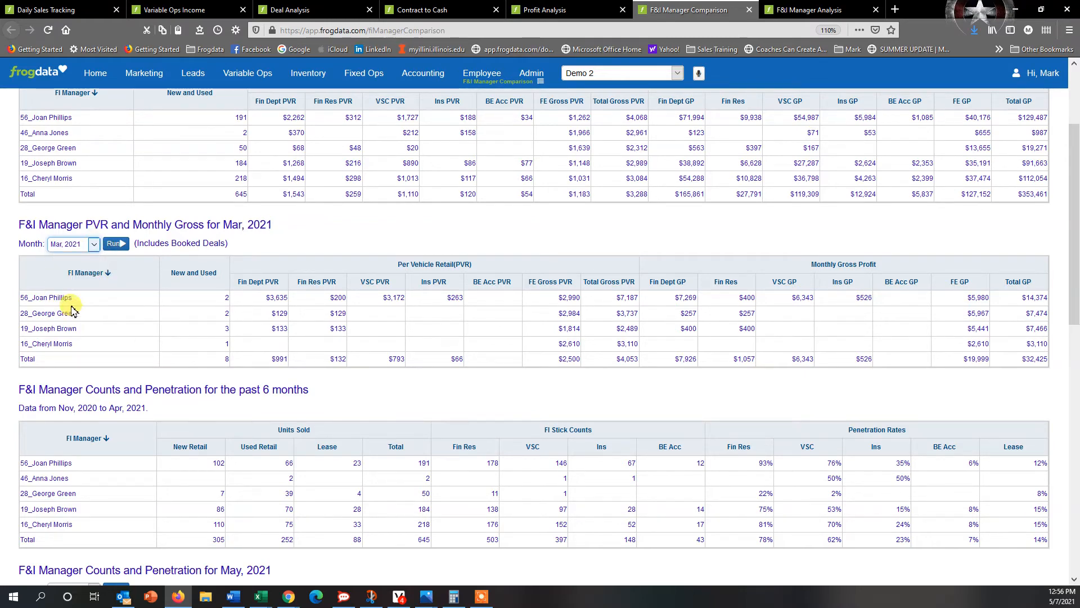
{"action": "left_click", "coordinate": [114, 243]}
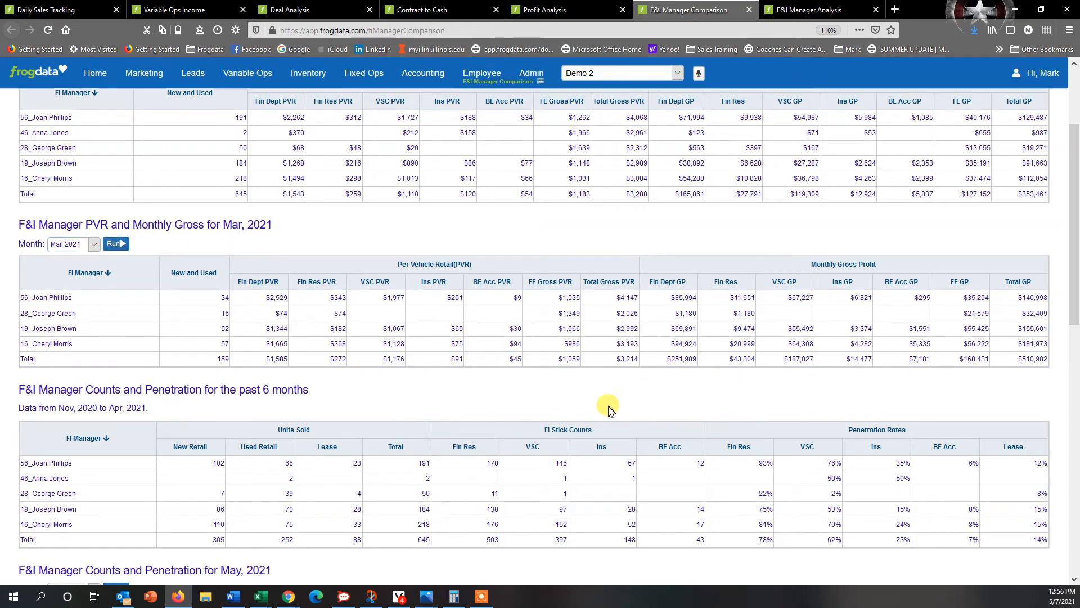
Step: Review the F&I managers' counts and penetration tables and their deal mix for the past 6 months
{"action": "scroll", "coordinate": [1060, 403], "scroll_direction": "down", "scroll_amount": 3}
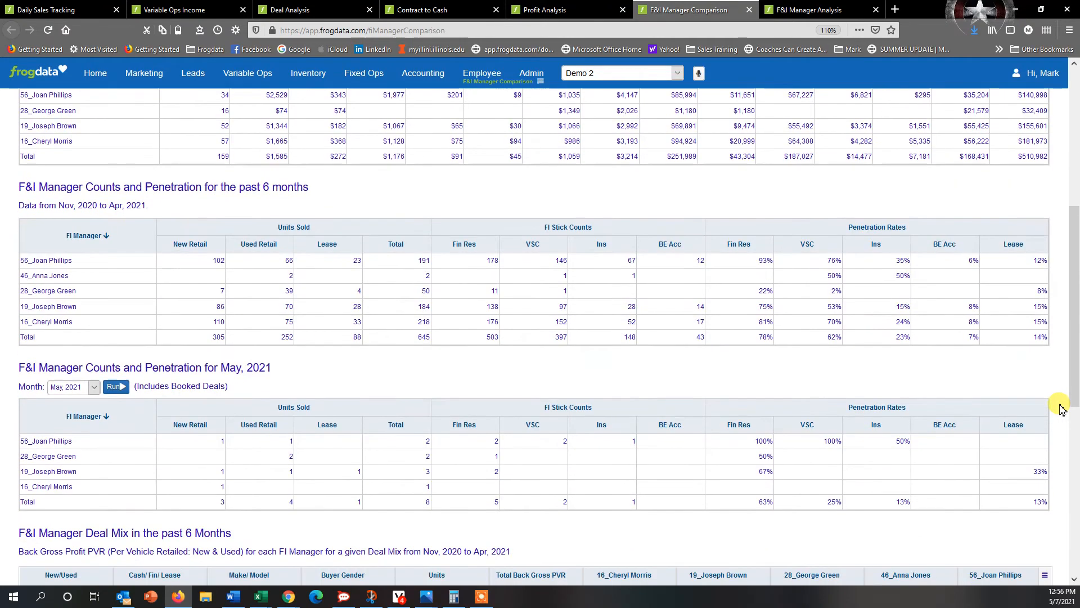
{"action": "scroll", "coordinate": [1061, 407], "scroll_direction": "down", "scroll_amount": 1}
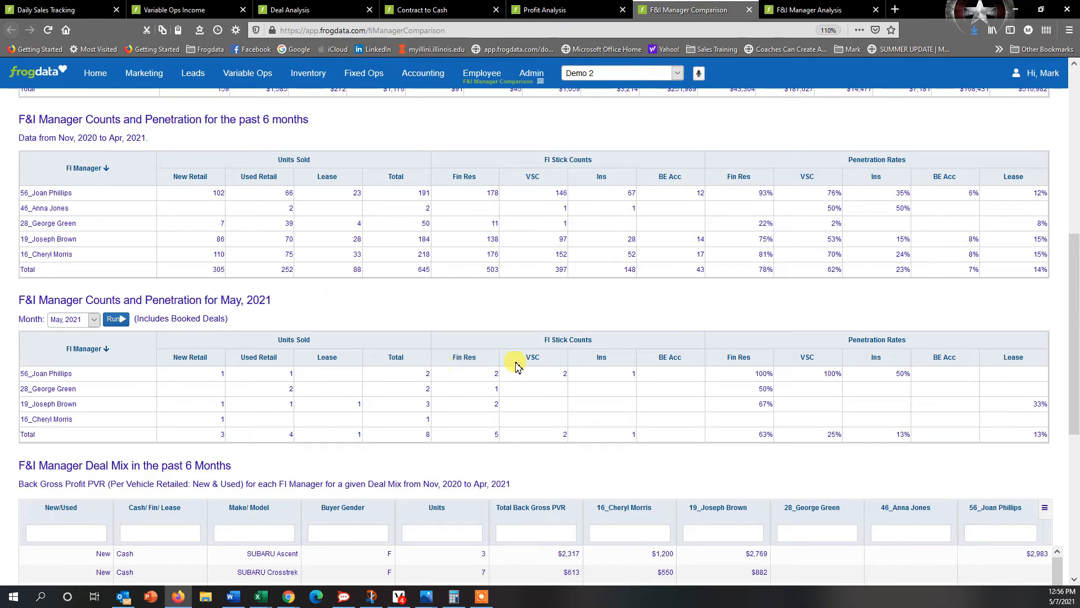
{"action": "scroll", "coordinate": [1060, 374], "scroll_direction": "down", "scroll_amount": 5}
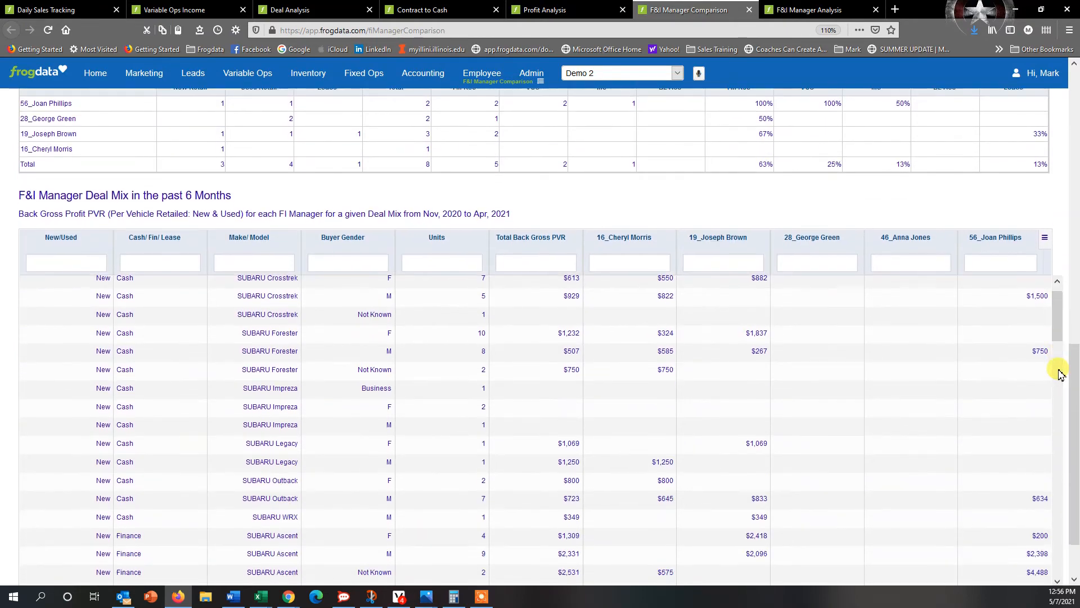
{"action": "scroll", "coordinate": [1060, 374], "scroll_direction": "up", "scroll_amount": 1}
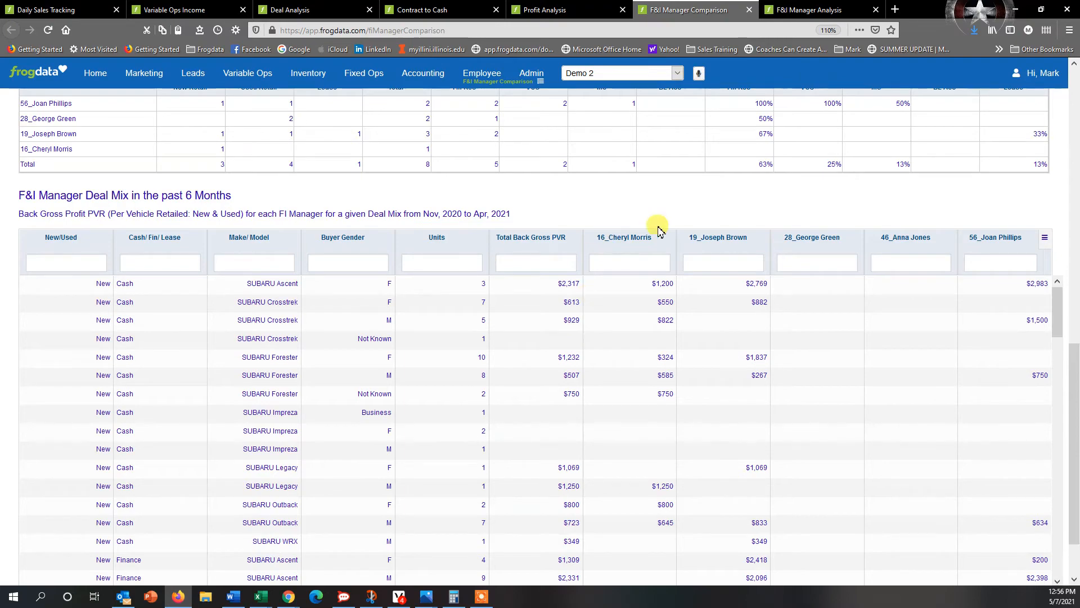
{"action": "left_click_drag", "start_coordinate": [1067, 376], "coordinate": [1068, 102]}
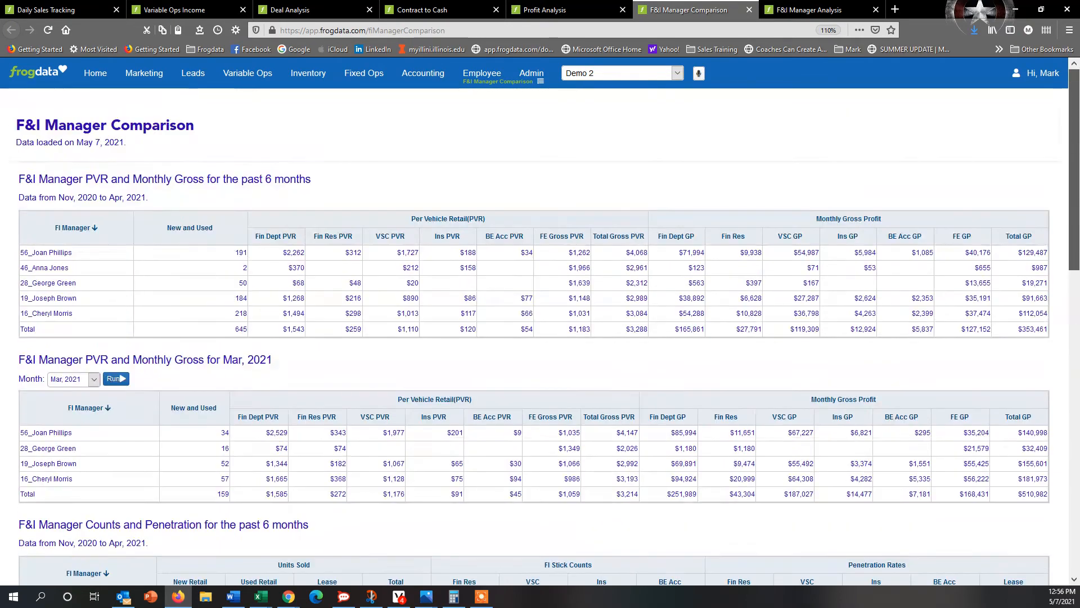
Step: View the F&I Manager Analysis report for Apr, 2021 and check which months are available
{"action": "left_click", "coordinate": [815, 13]}
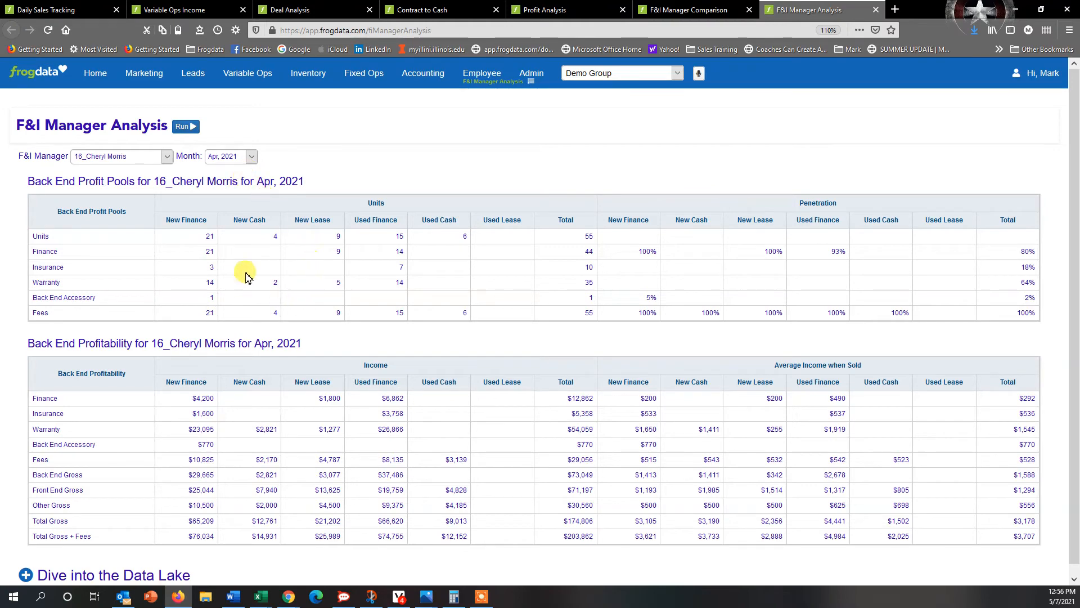
{"action": "left_click", "coordinate": [253, 157]}
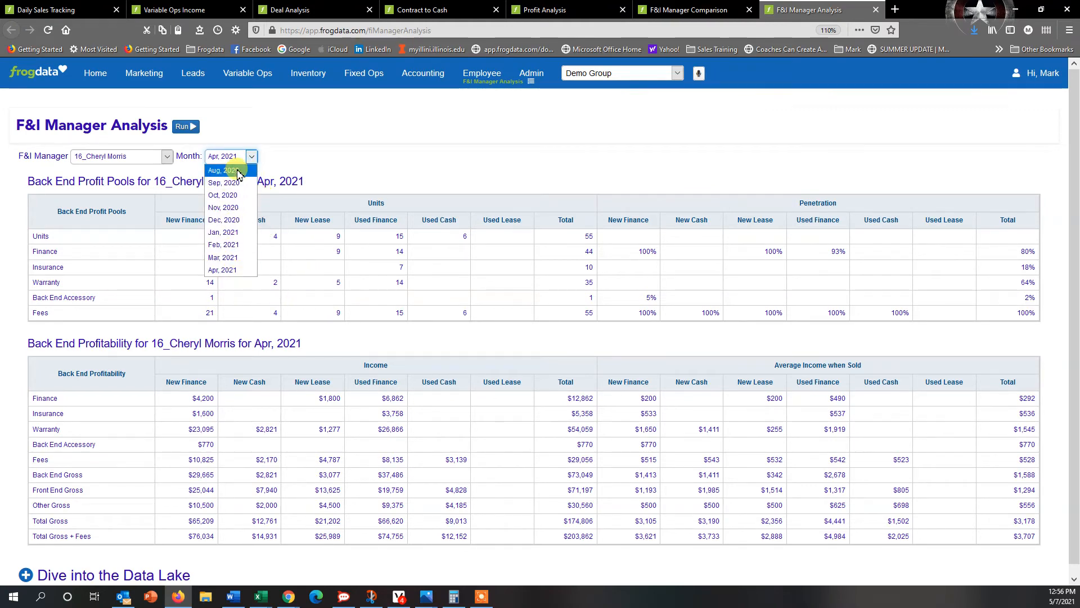
{"action": "left_click", "coordinate": [362, 141]}
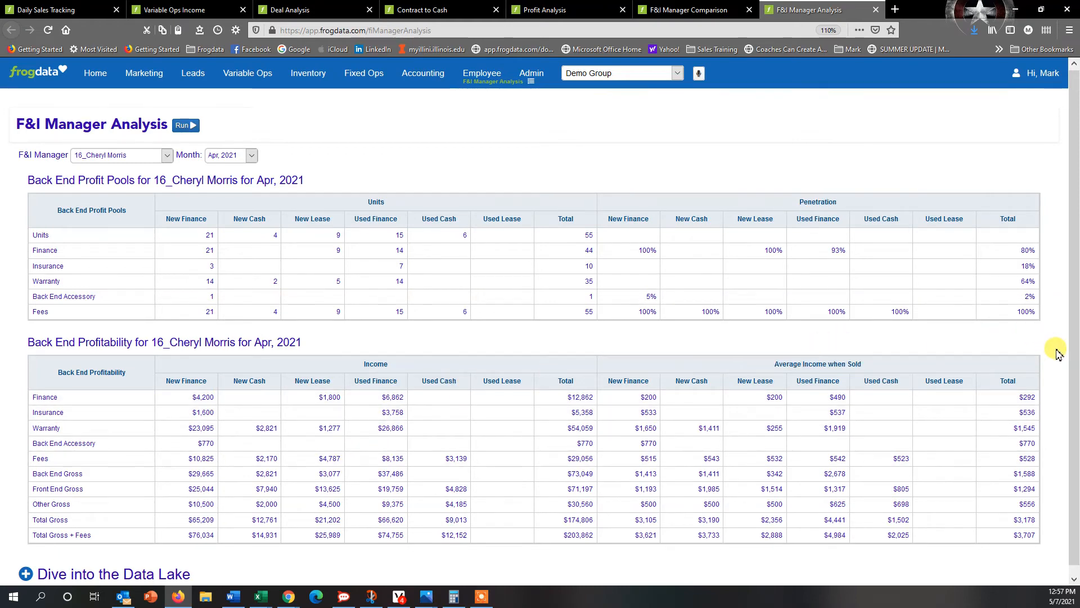
Step: Expand the Dive into the Data Lake section below the back end profitability table and collapse it again
{"action": "scroll", "coordinate": [1055, 354], "scroll_direction": "down", "scroll_amount": 1}
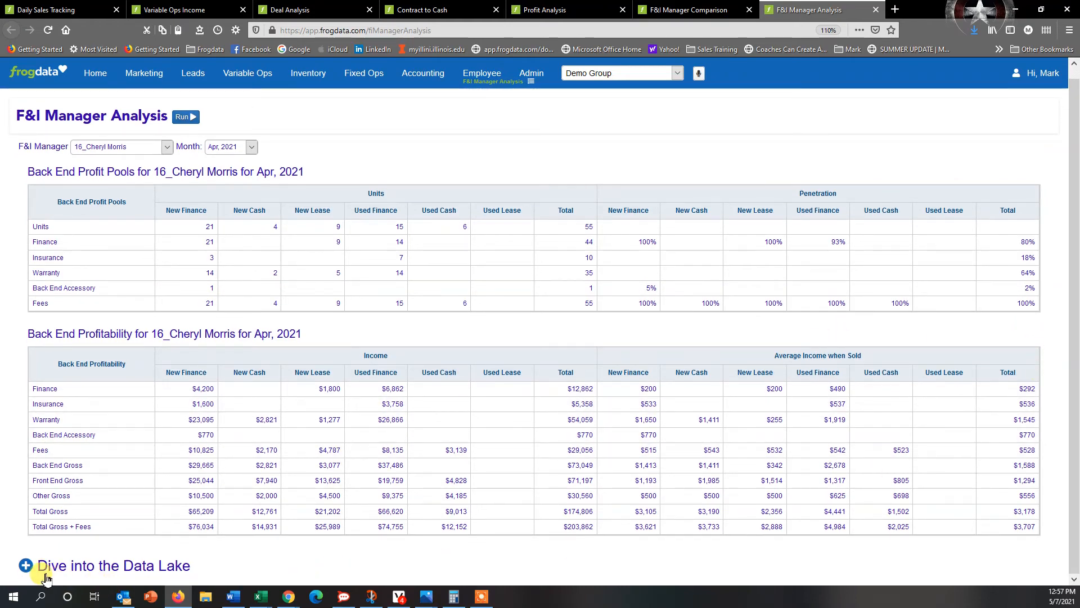
{"action": "left_click", "coordinate": [25, 564]}
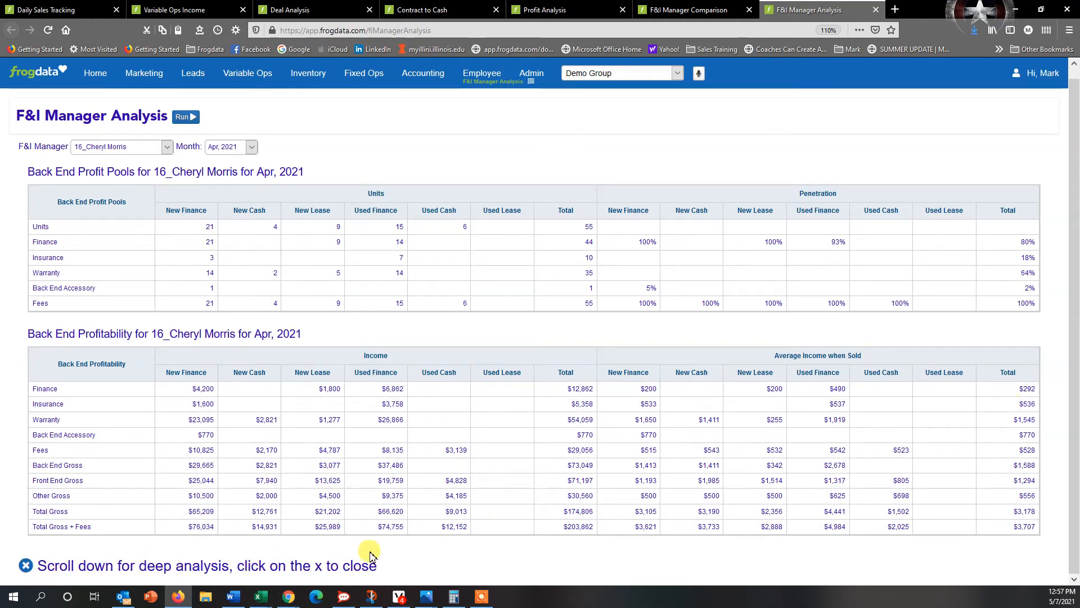
{"action": "left_click", "coordinate": [26, 566]}
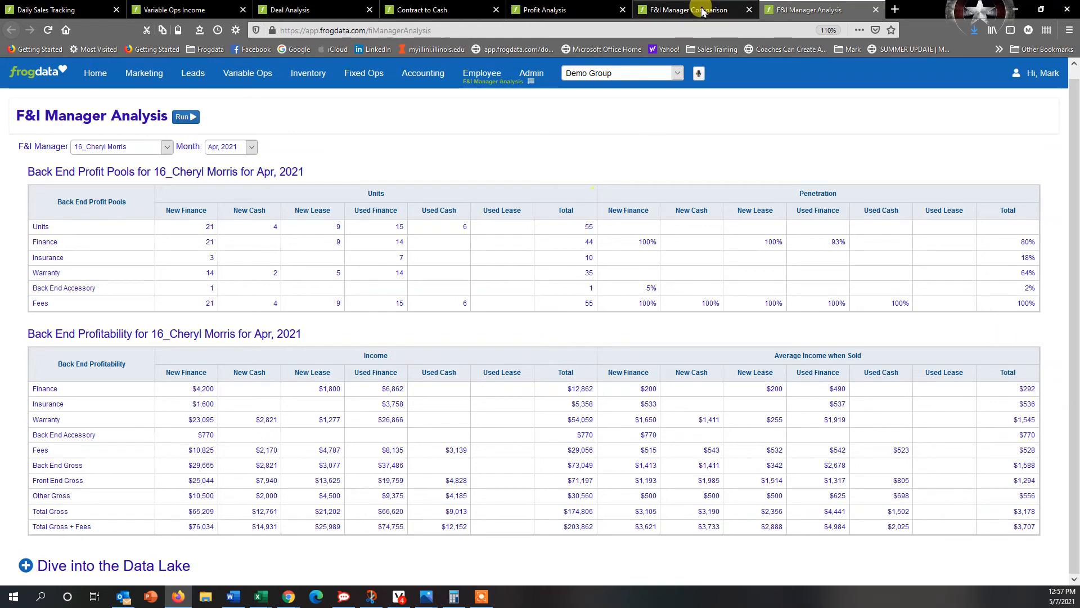
Step: Open the Sales Receivables and Payables report in a separate browser tab and switch to it
{"action": "mouse_move", "coordinate": [406, 73]}
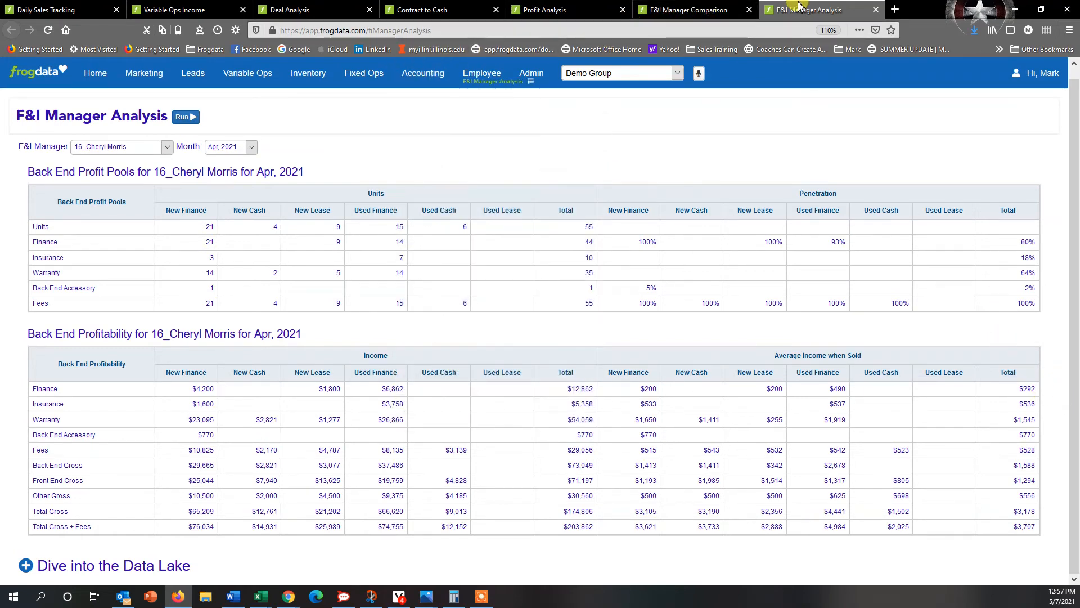
{"action": "mouse_move", "coordinate": [485, 72]}
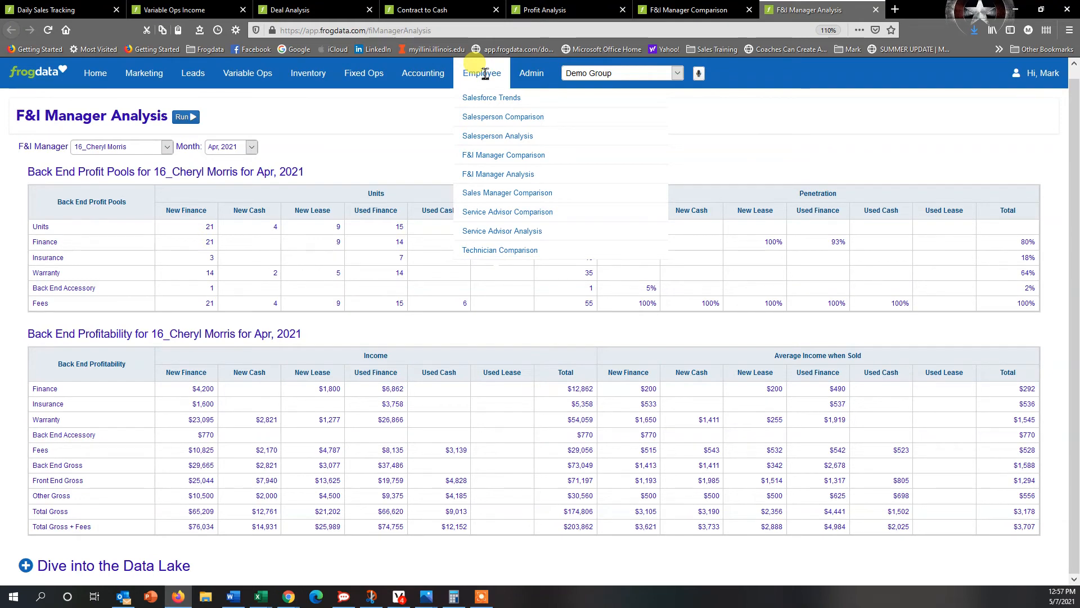
{"action": "mouse_move", "coordinate": [247, 76]}
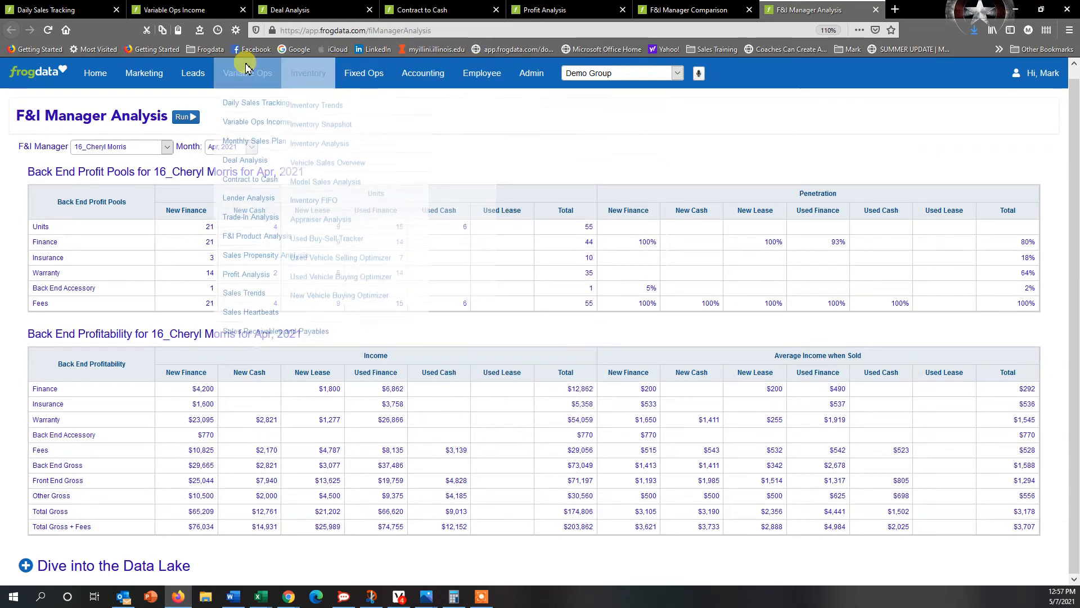
{"action": "right_click", "coordinate": [259, 326]}
{"action": "left_click", "coordinate": [280, 335]}
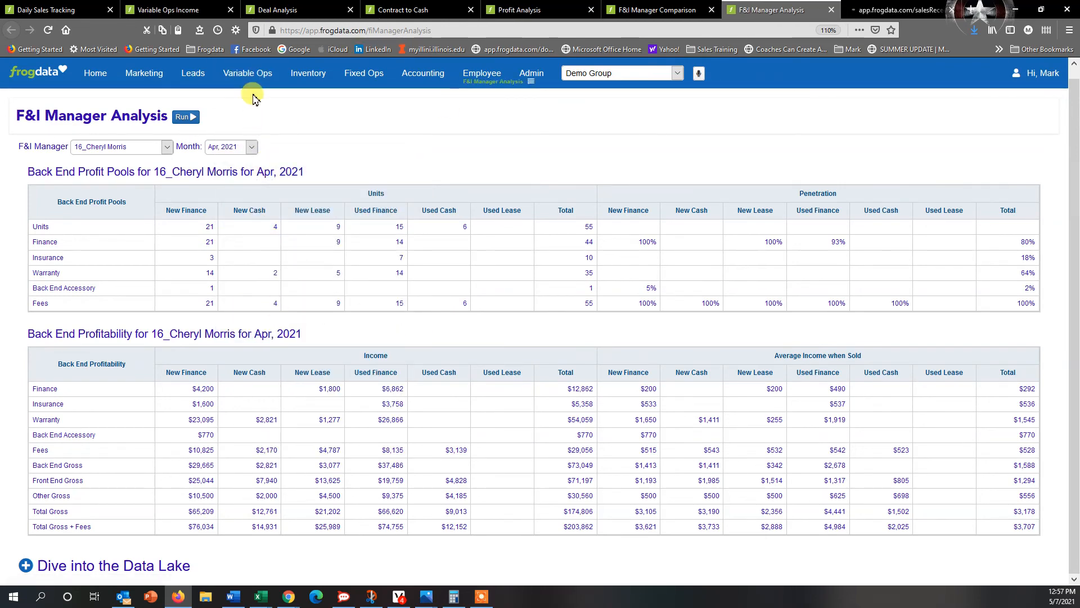
{"action": "left_click", "coordinate": [881, 14]}
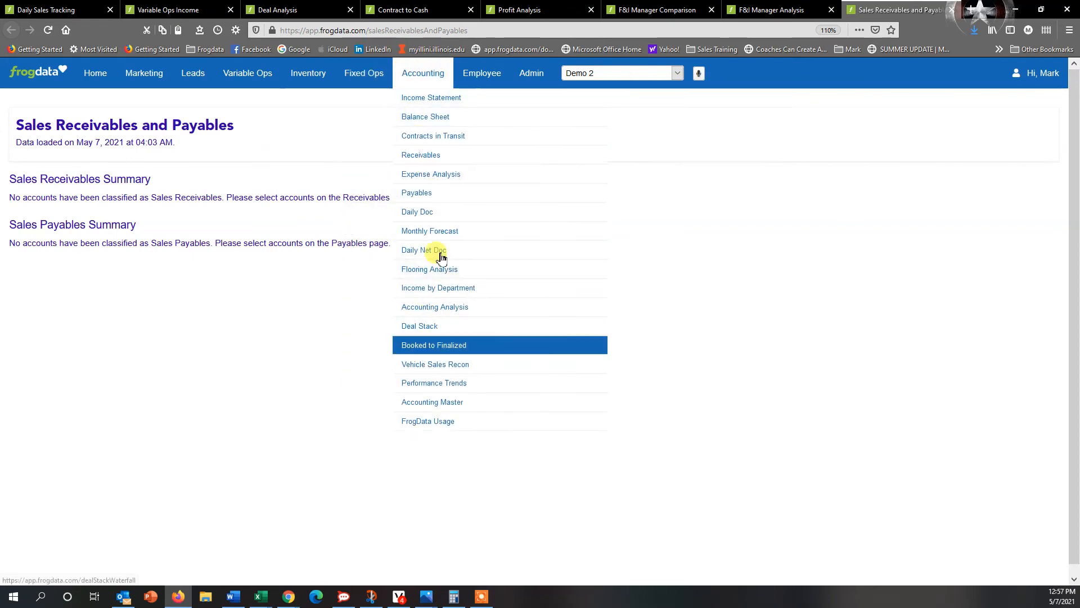
Step: Open the Receivables report and examine the Finance receivables' status by control number
{"action": "left_click", "coordinate": [431, 157]}
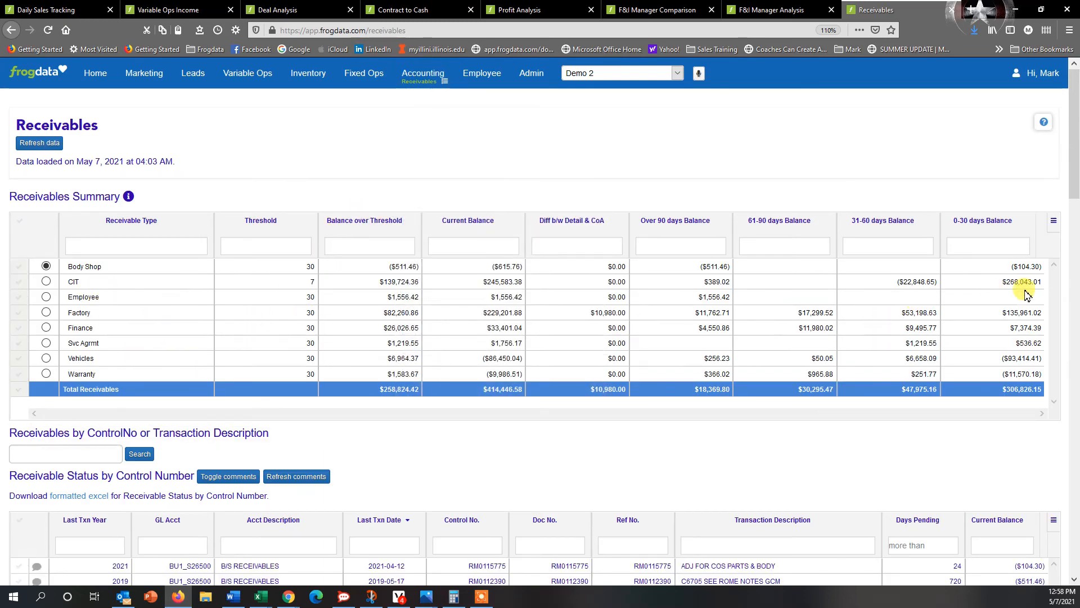
{"action": "scroll", "coordinate": [1067, 284], "scroll_direction": "down", "scroll_amount": 2}
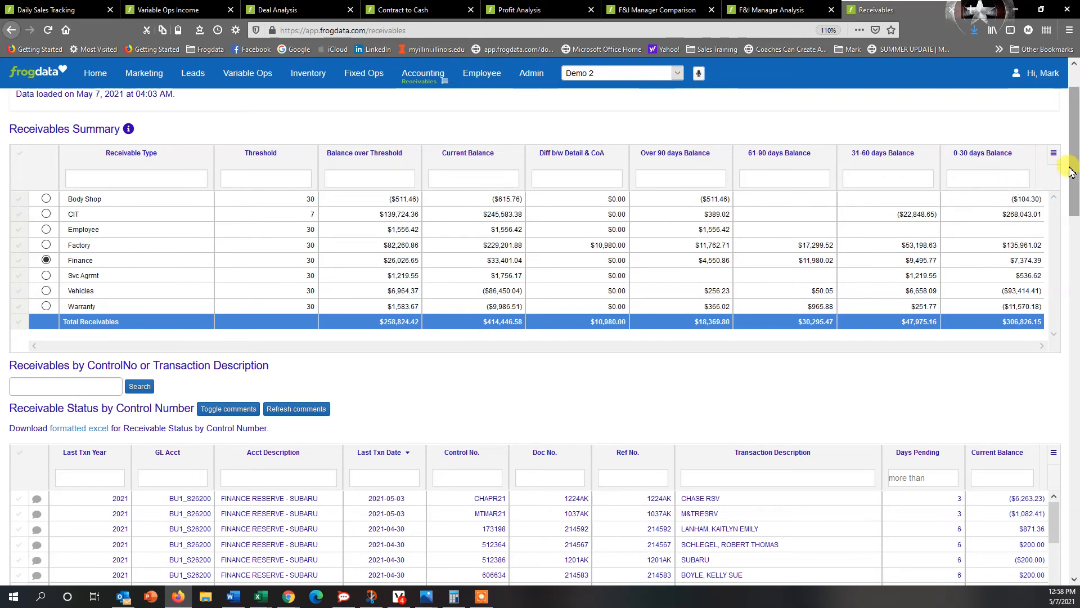
{"action": "scroll", "coordinate": [1073, 172], "scroll_direction": "down", "scroll_amount": 3}
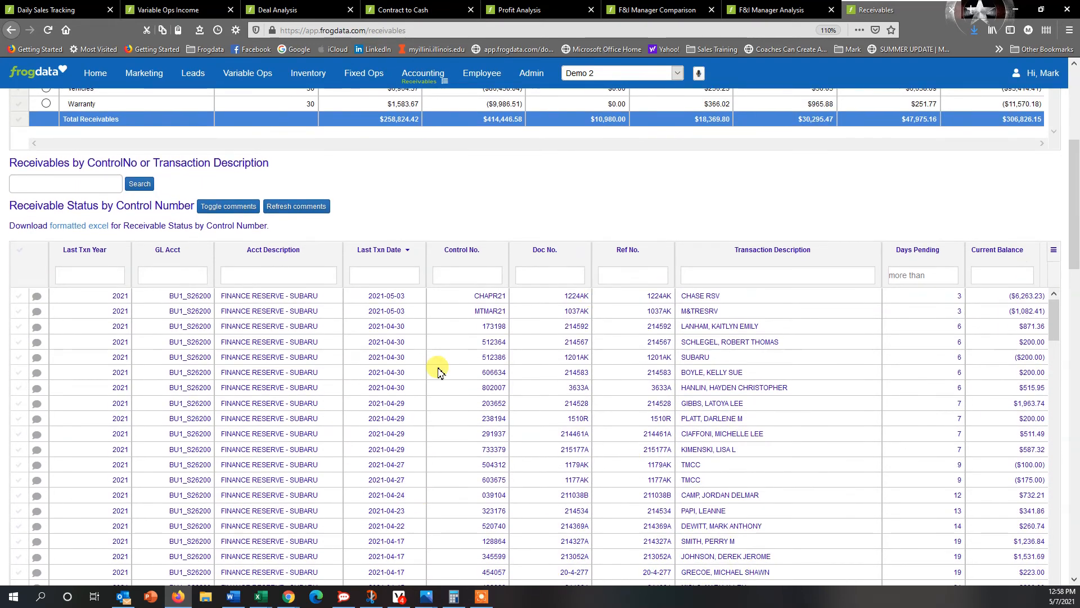
{"action": "scroll", "coordinate": [1073, 256], "scroll_direction": "down", "scroll_amount": 2}
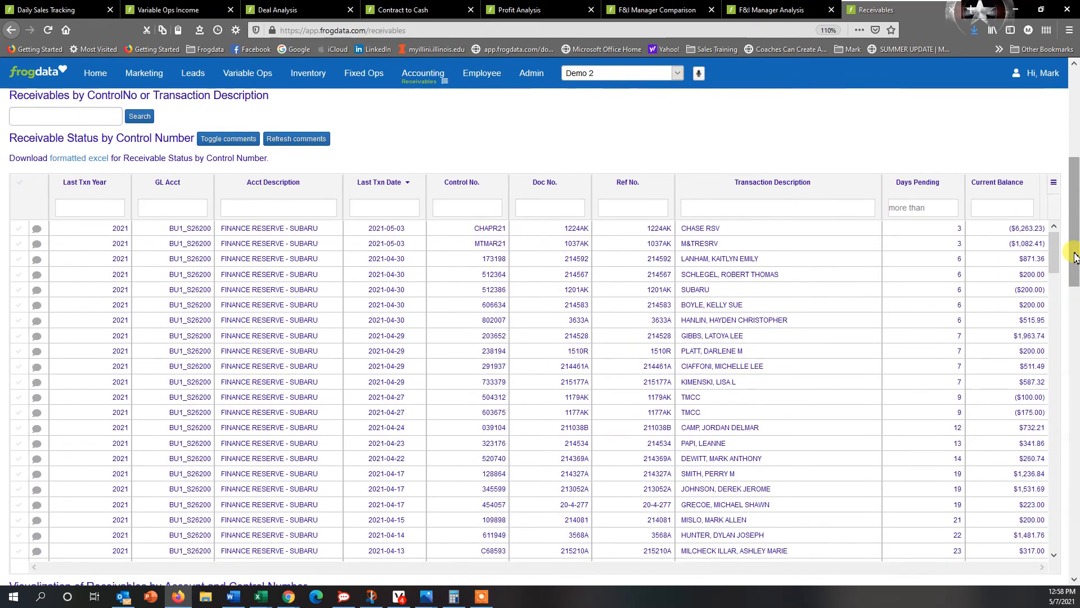
Step: Filter the Sales and Service Receivables Classification table by AR category "fin"
{"action": "scroll", "coordinate": [1073, 256], "scroll_direction": "down", "scroll_amount": 15}
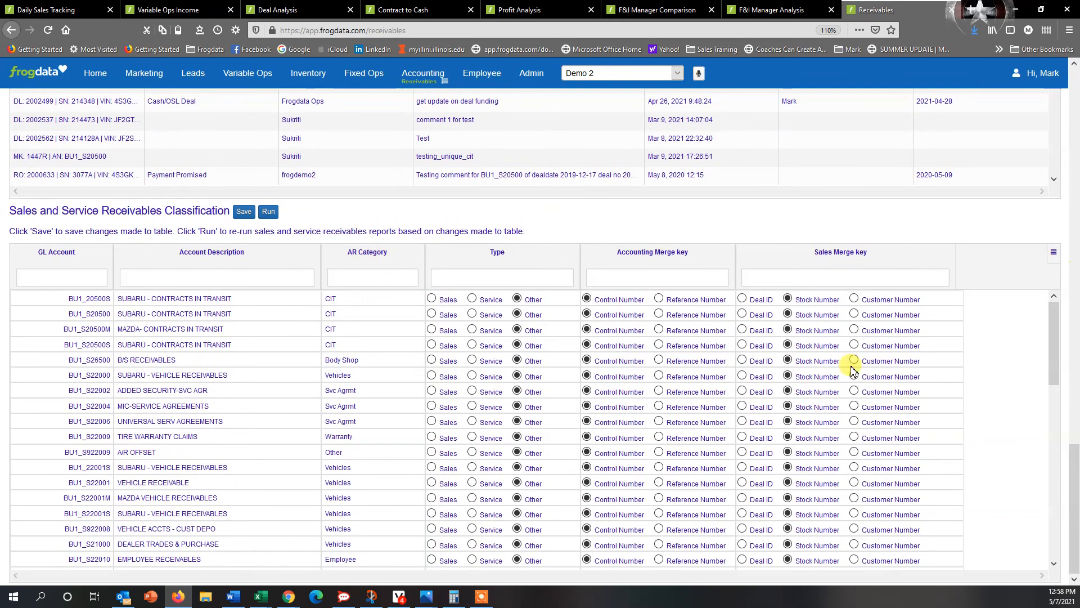
{"action": "left_click", "coordinate": [385, 278]}
{"action": "type", "text": "fin"}
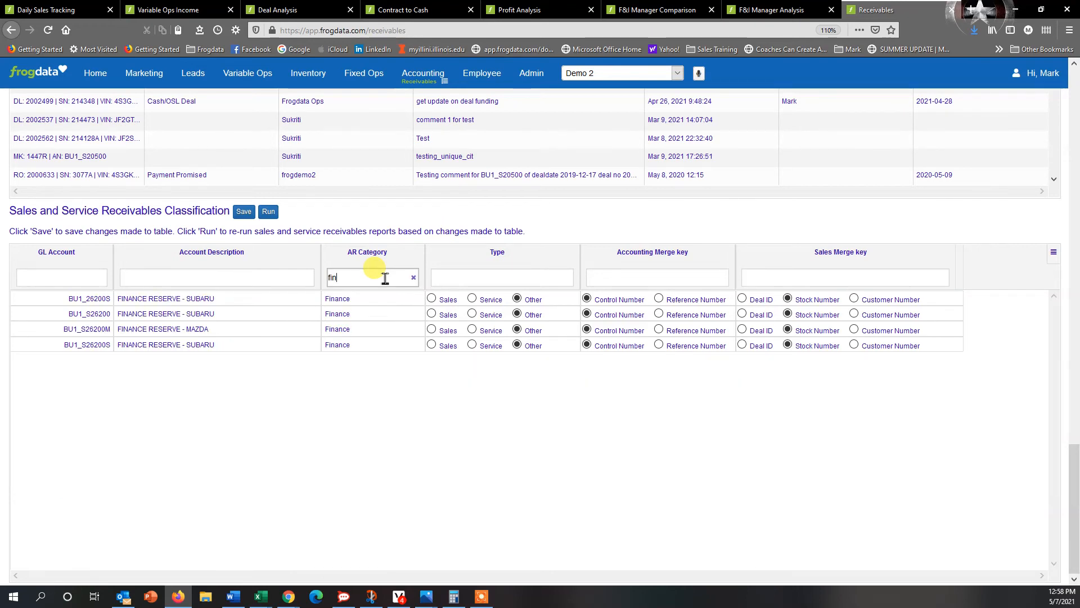
Step: Classify all four finance reserve accounts as Sales type and re-run the sales and service receivables reports
{"action": "left_click", "coordinate": [432, 298]}
{"action": "left_click", "coordinate": [432, 313]}
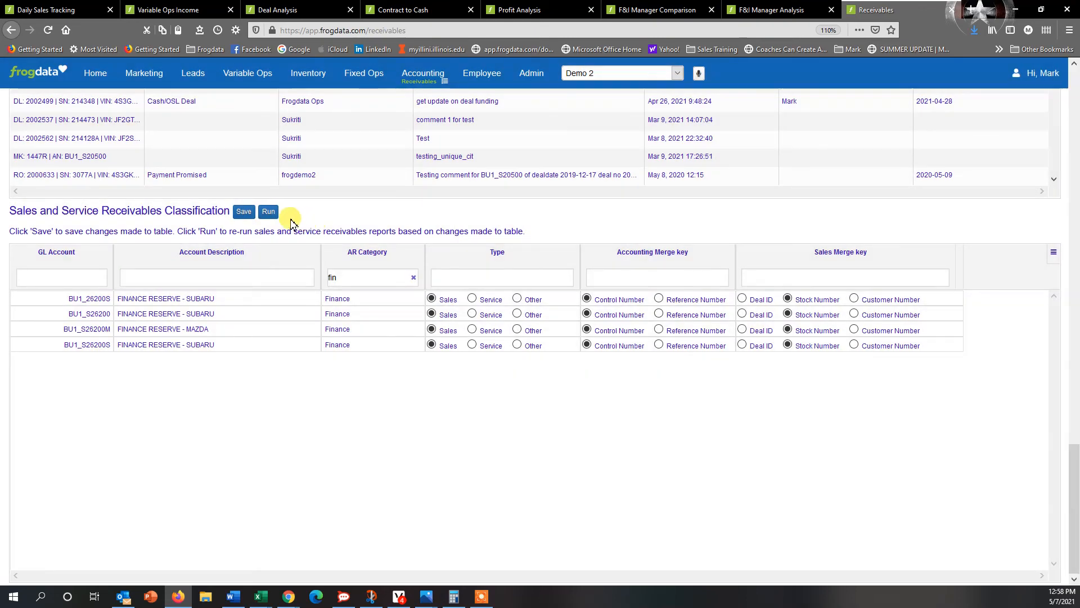
{"action": "left_click", "coordinate": [269, 212]}
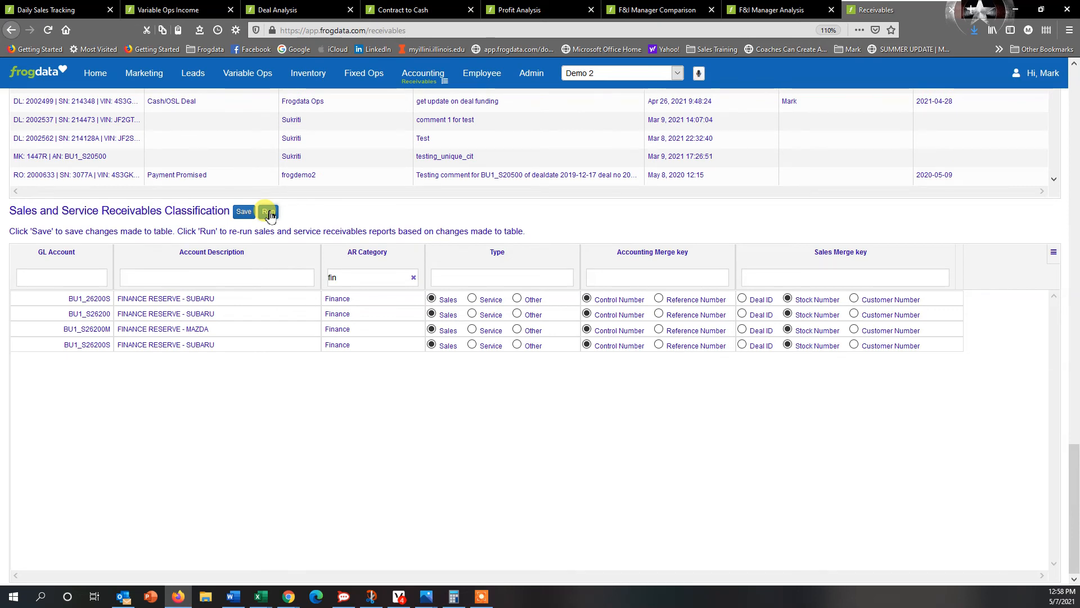
Step: Open the Sales Receivables and Payables report and open the Finance receivable's threshold for editing
{"action": "mouse_move", "coordinate": [254, 75]}
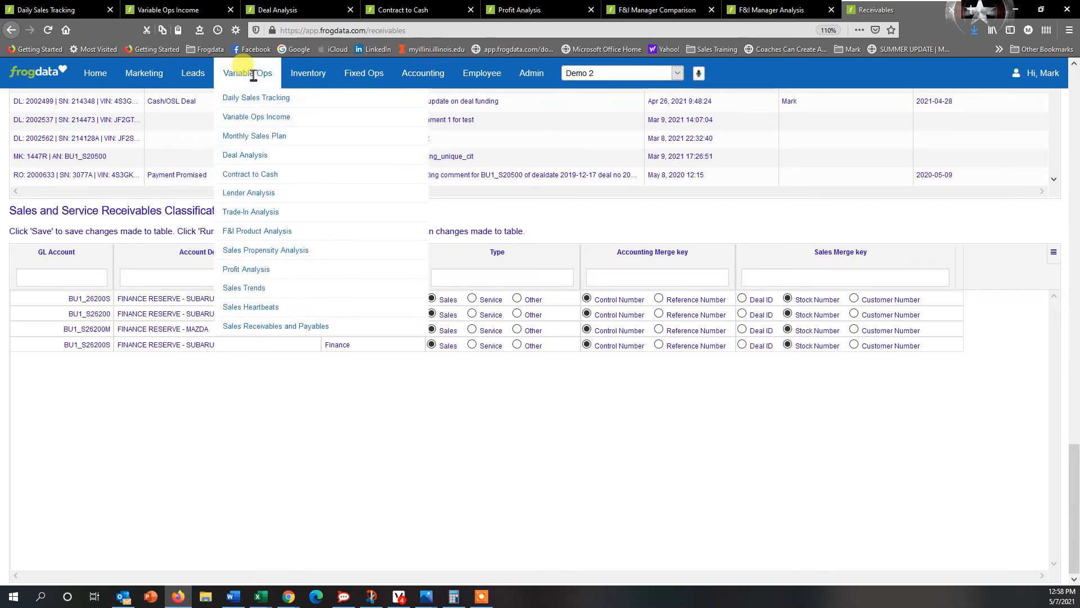
{"action": "left_click", "coordinate": [260, 330]}
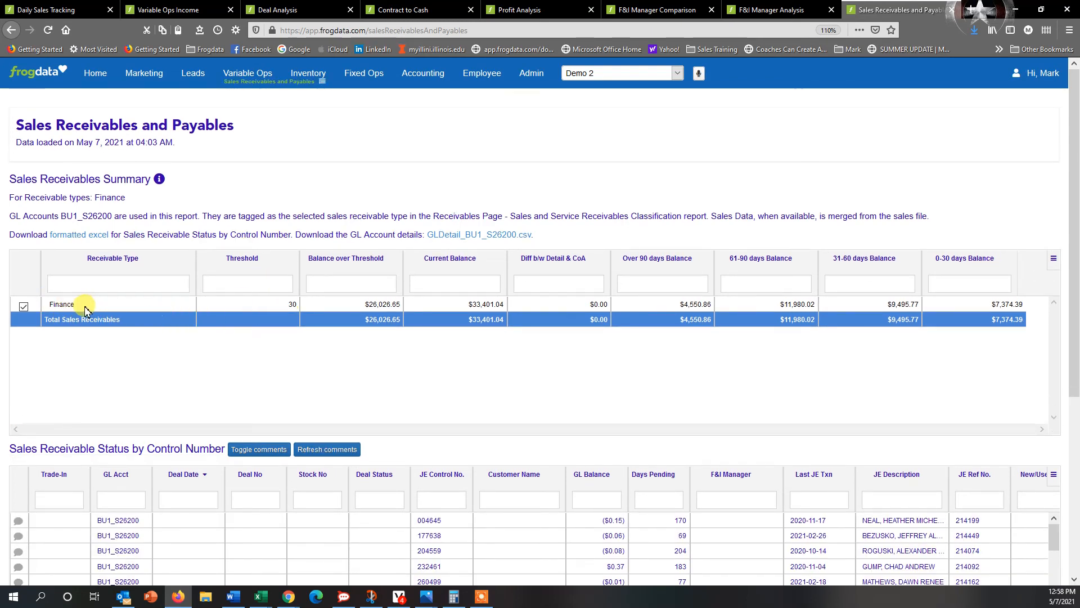
{"action": "double_click", "coordinate": [291, 306]}
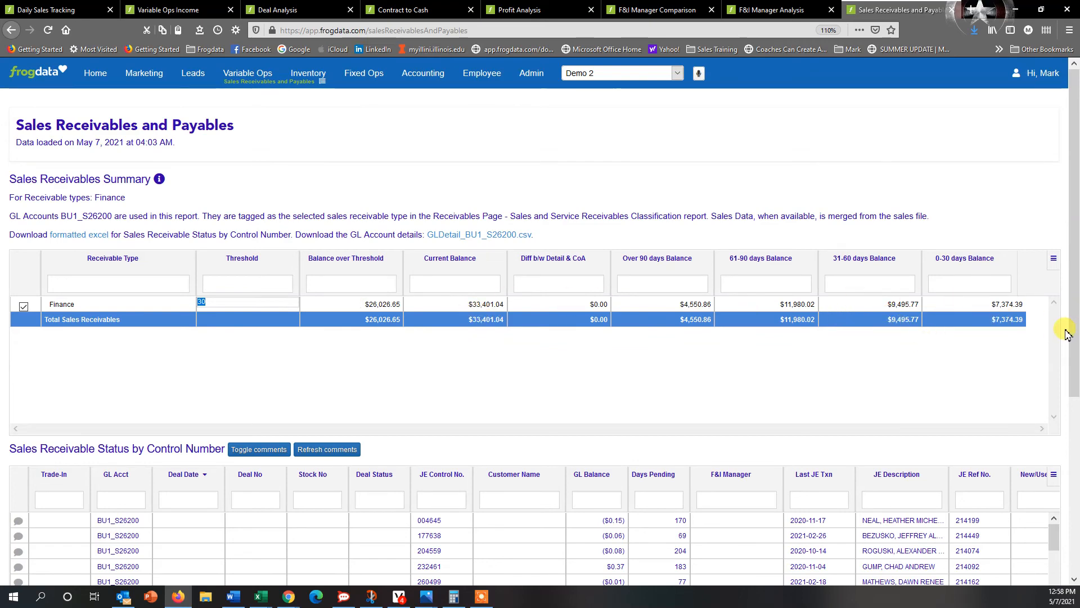
Step: Examine the GL balances and days pending throughout the Sales Receivable Status by Control Number table
{"action": "scroll", "coordinate": [1068, 332], "scroll_direction": "down", "scroll_amount": 2}
{"action": "scroll", "coordinate": [1068, 332], "scroll_direction": "down", "scroll_amount": 3}
{"action": "scroll", "coordinate": [684, 292], "scroll_direction": "down", "scroll_amount": 5}
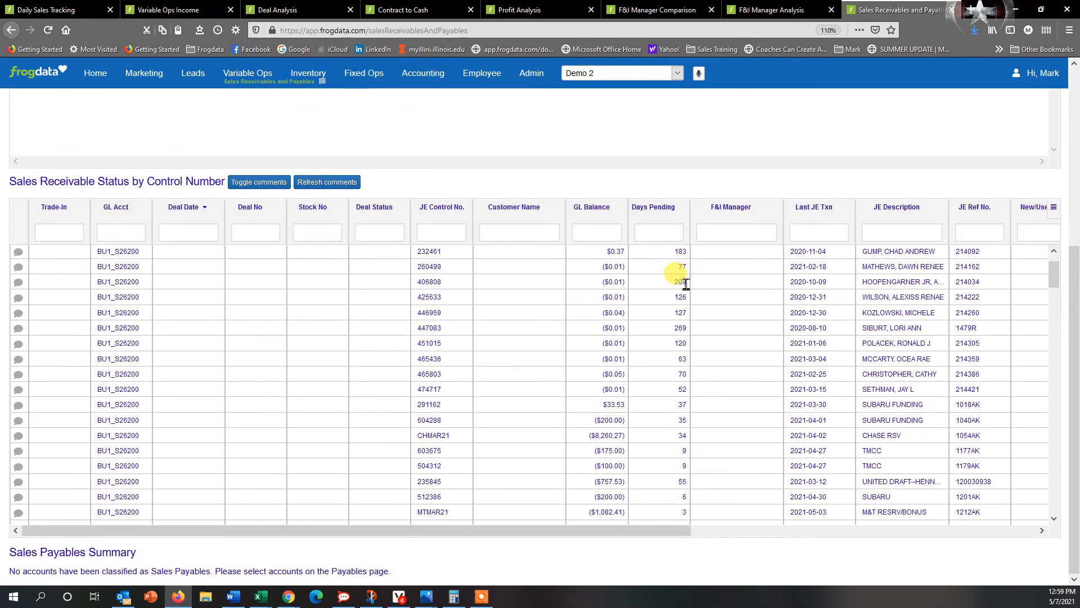
{"action": "scroll", "coordinate": [683, 298], "scroll_direction": "down", "scroll_amount": 10}
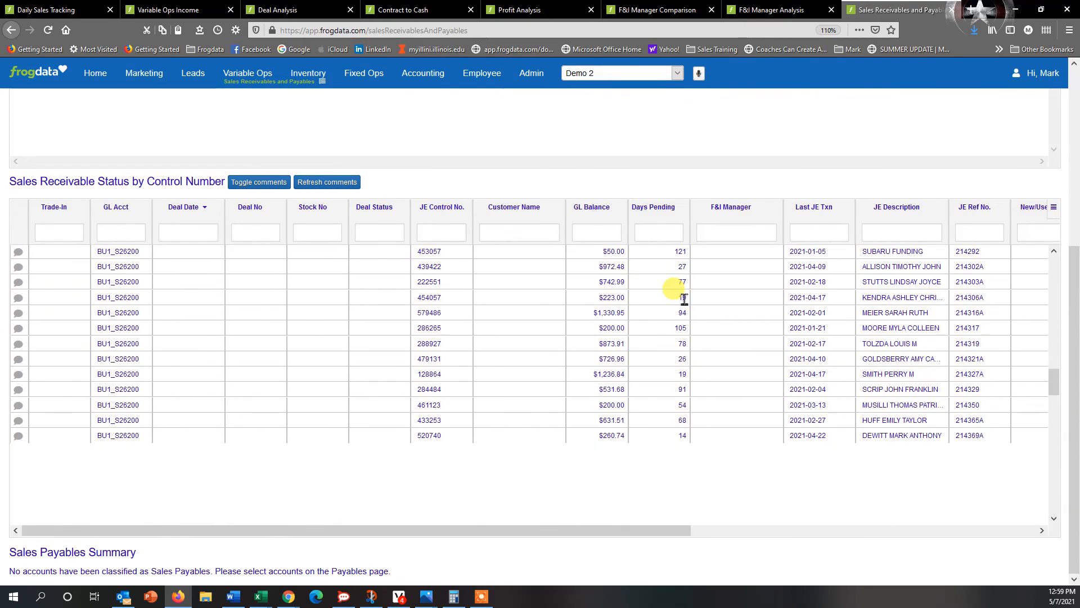
{"action": "scroll", "coordinate": [683, 298], "scroll_direction": "down", "scroll_amount": 10}
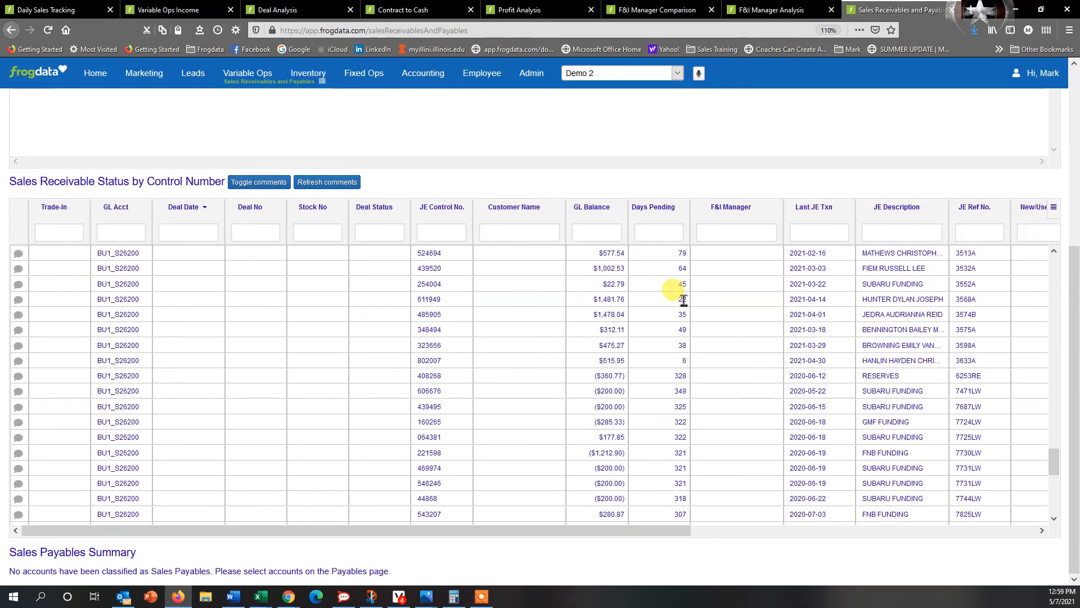
{"action": "scroll", "coordinate": [683, 303], "scroll_direction": "down", "scroll_amount": 5}
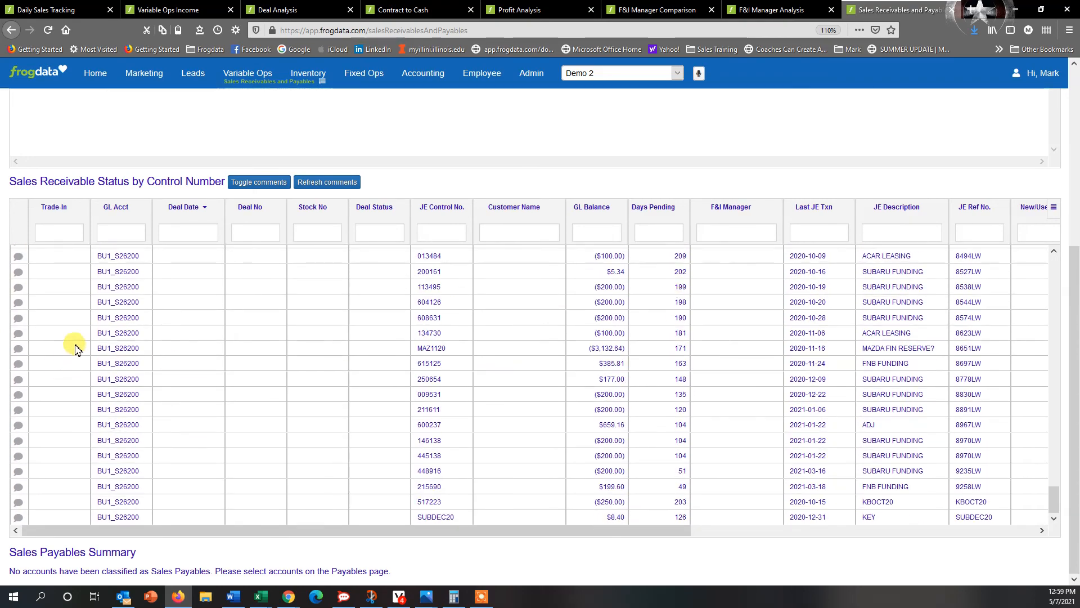
Step: Open the comment form for the Subaru Funding receivable last transacted 2020-10-20, review its status options, and close it without saving
{"action": "left_click", "coordinate": [19, 304]}
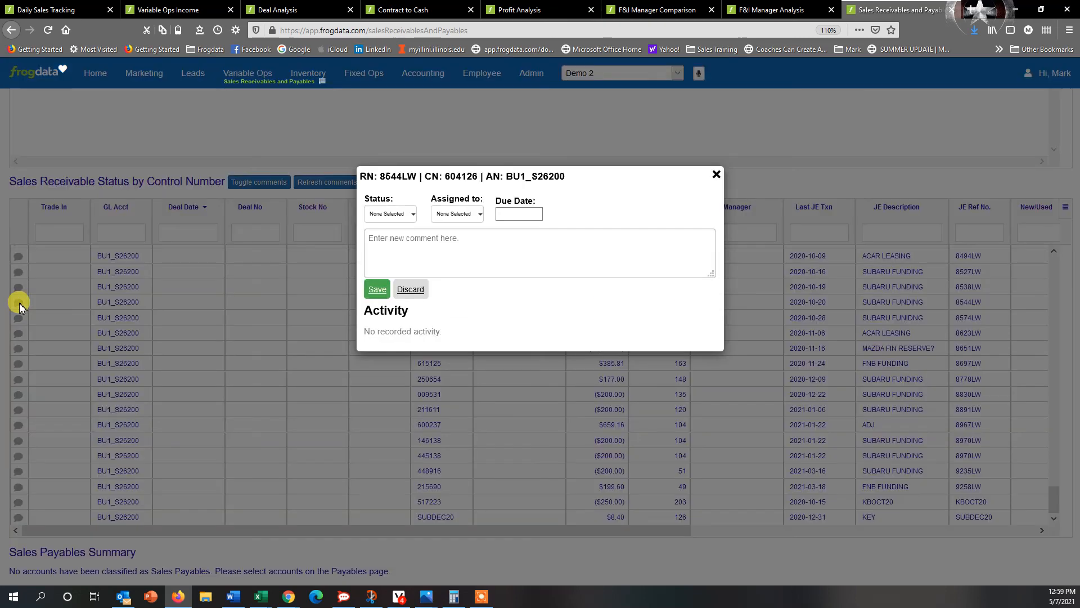
{"action": "left_click", "coordinate": [409, 219]}
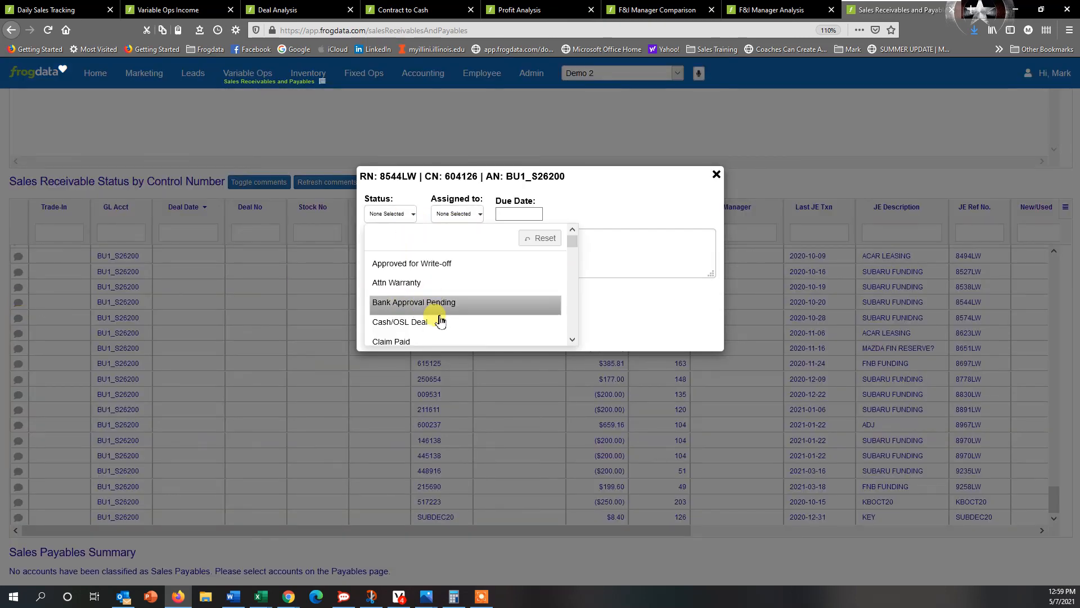
{"action": "scroll", "coordinate": [438, 310], "scroll_direction": "down", "scroll_amount": 4}
{"action": "left_click", "coordinate": [716, 175]}
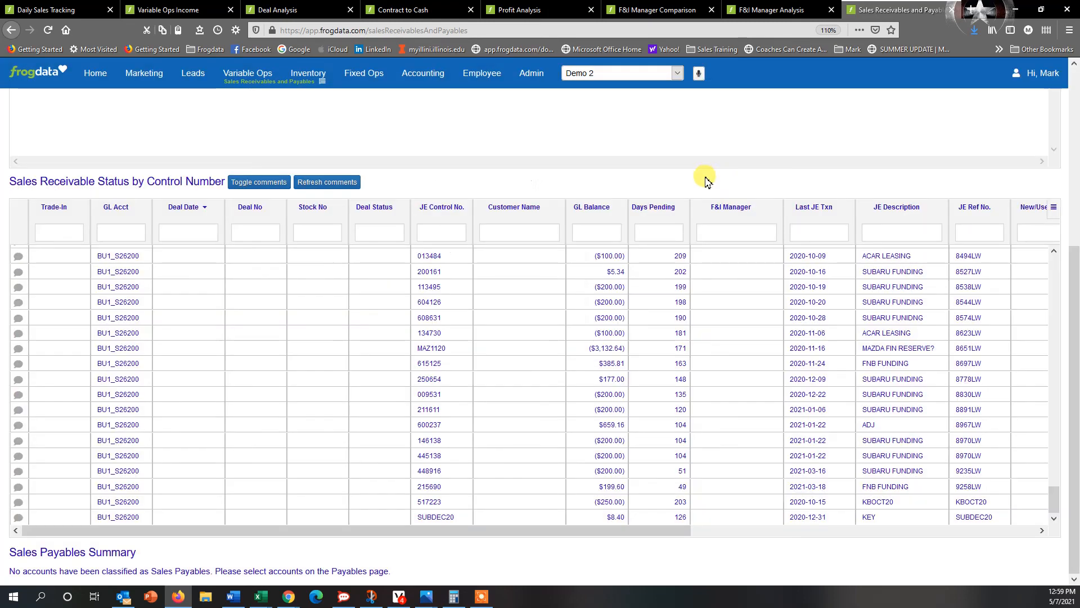
{"action": "left_click", "coordinate": [423, 72]}
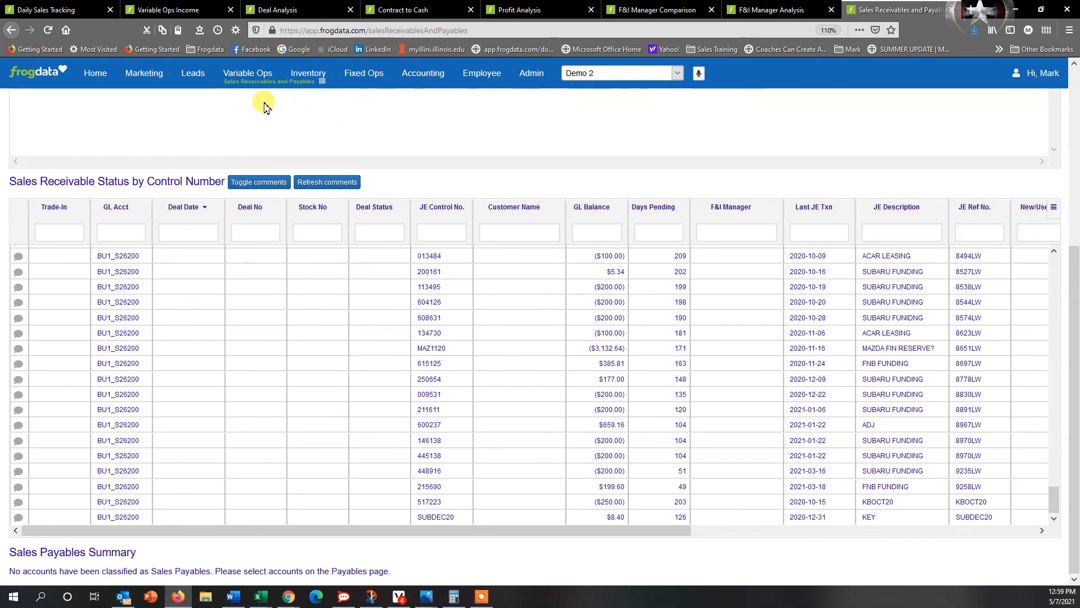
{"action": "left_click", "coordinate": [253, 73]}
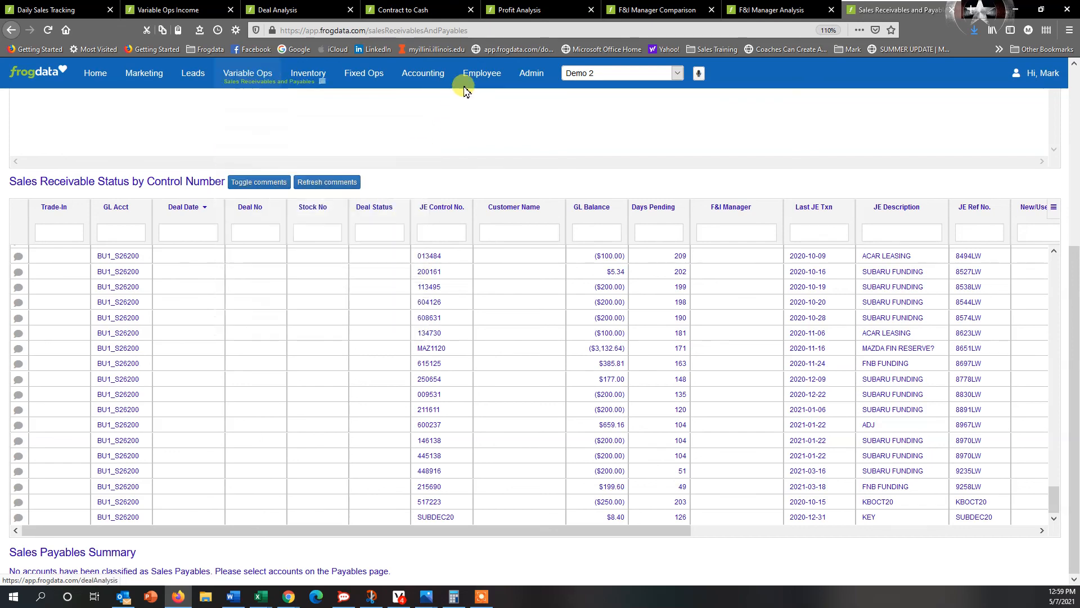
{"action": "mouse_move", "coordinate": [477, 77]}
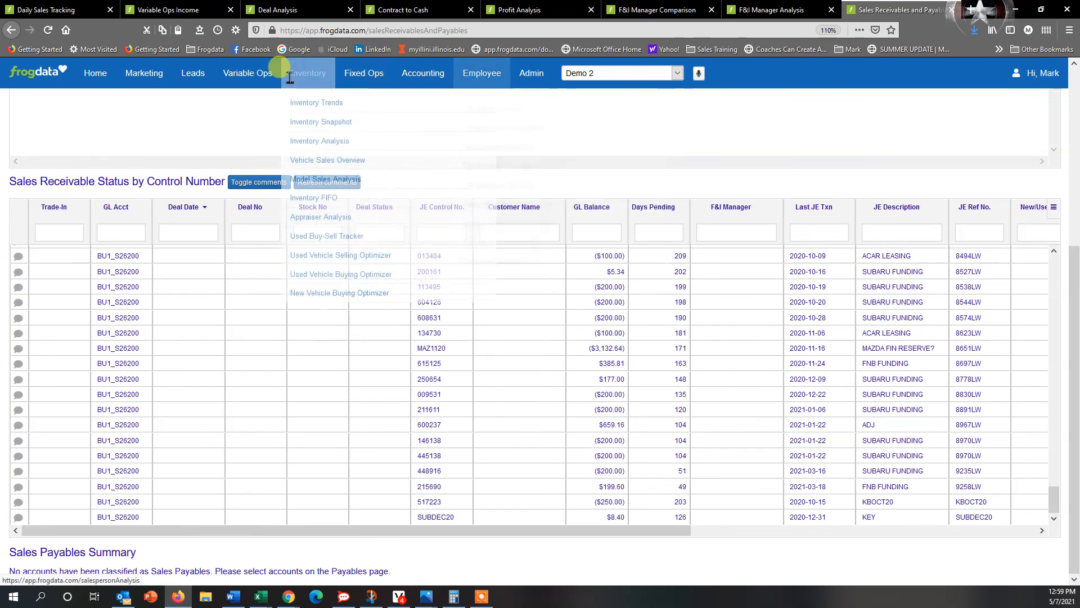
{"action": "mouse_move", "coordinate": [248, 73]}
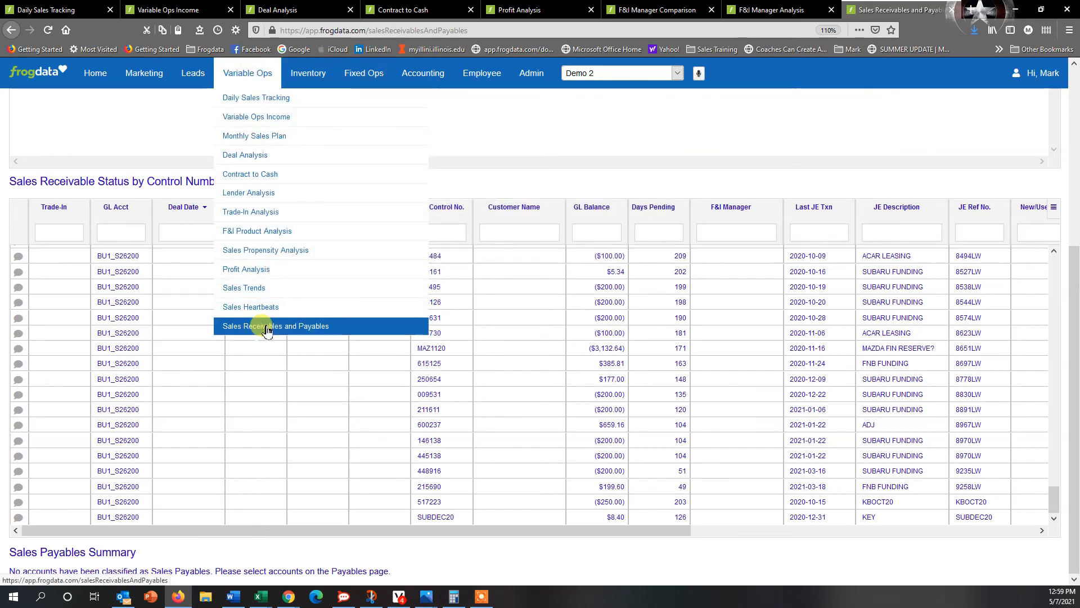